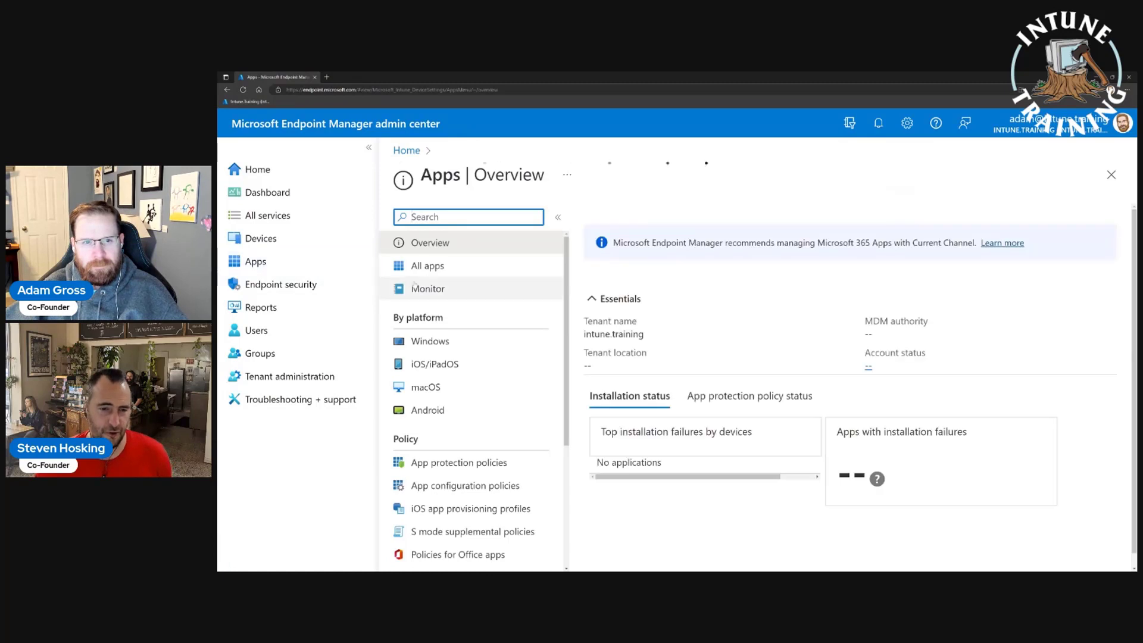
From the All apps list, add an app of type Microsoft Store app (new)
left_click(427, 266)
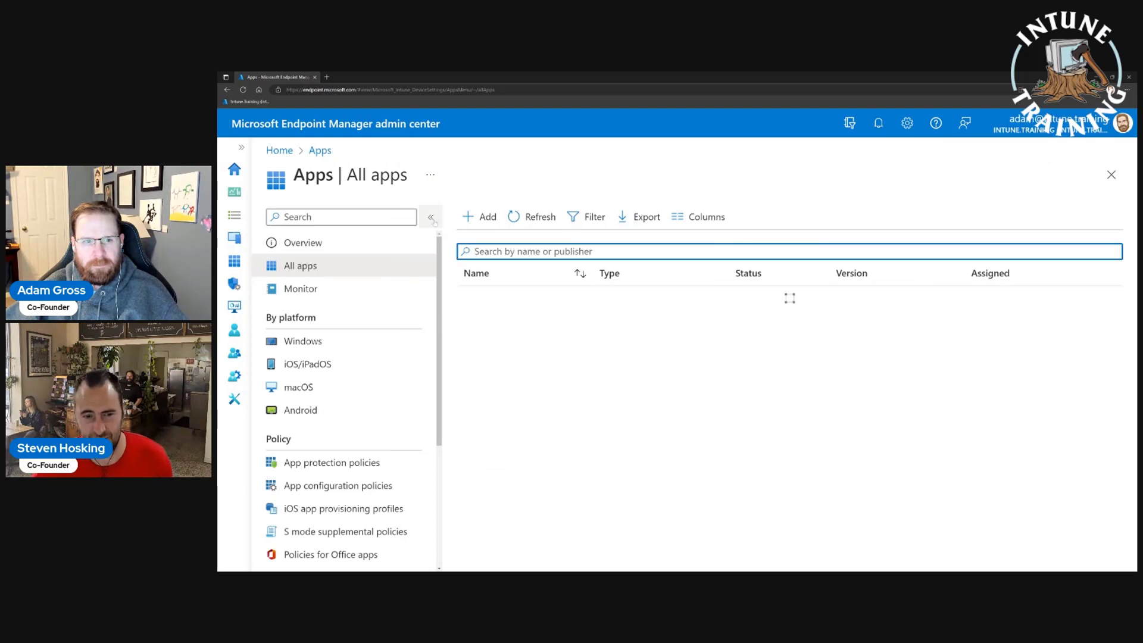
left_click(431, 218)
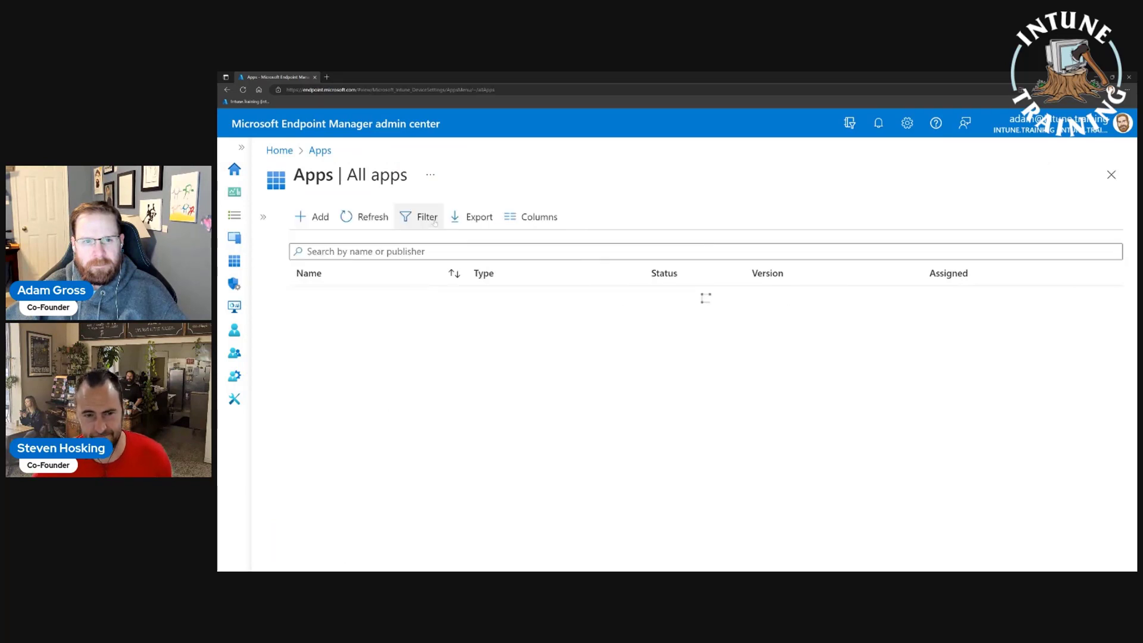
left_click(321, 218)
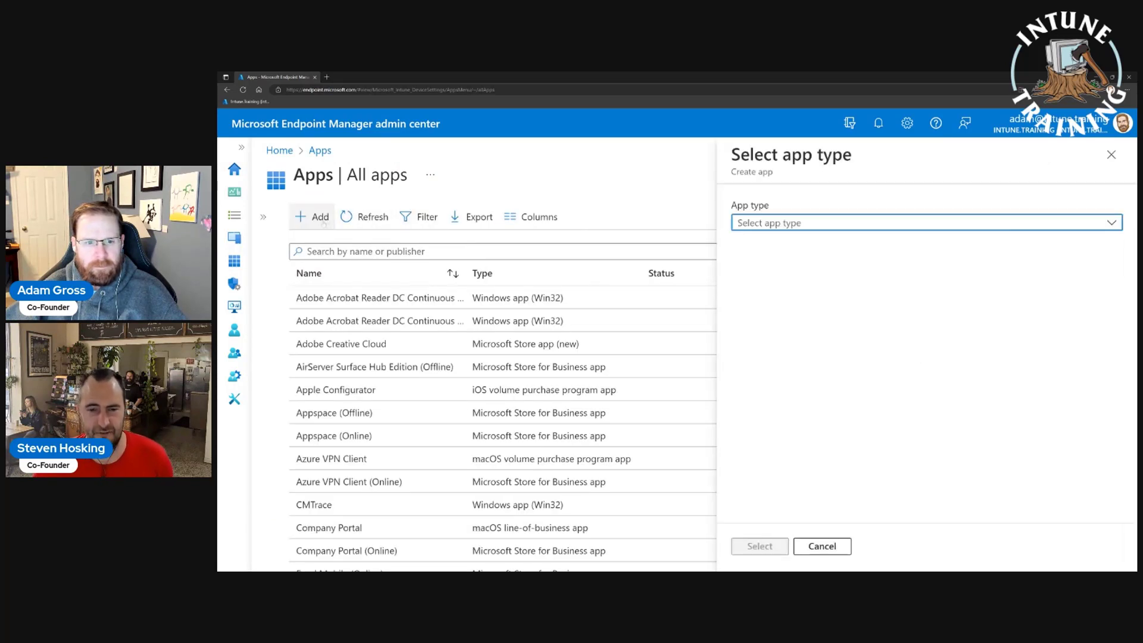
left_click(840, 226)
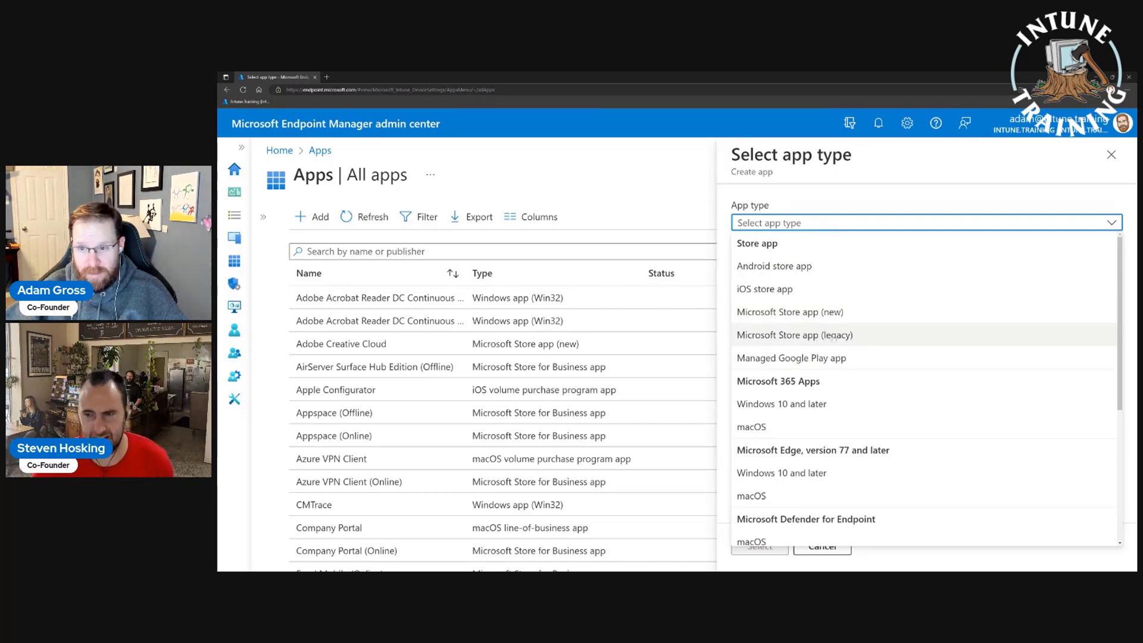
left_click(818, 320)
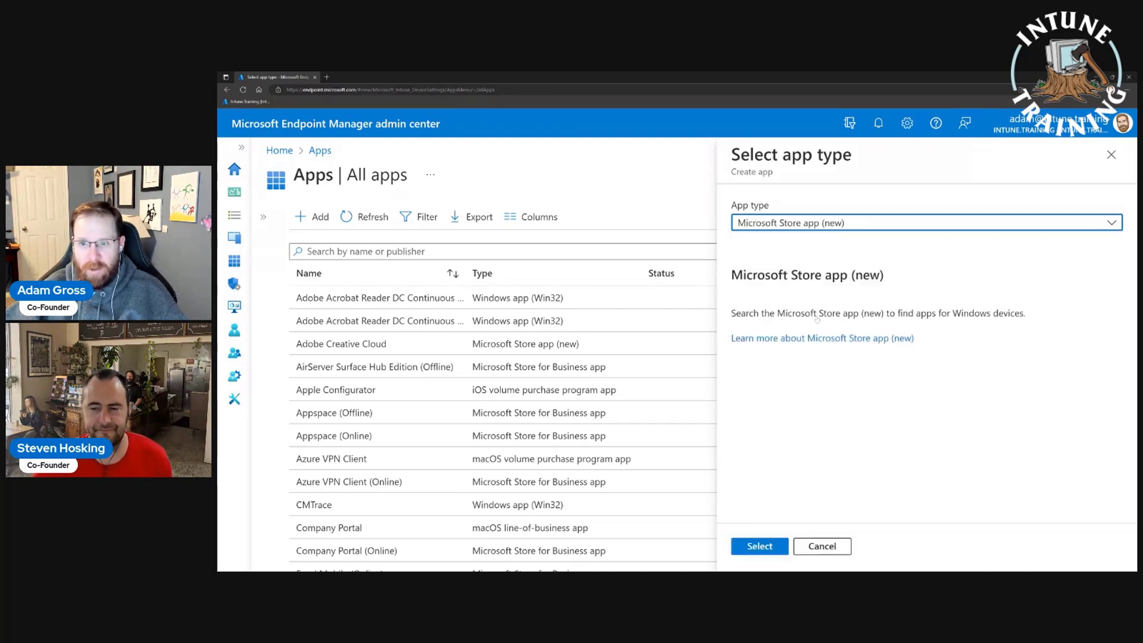
left_click(774, 547)
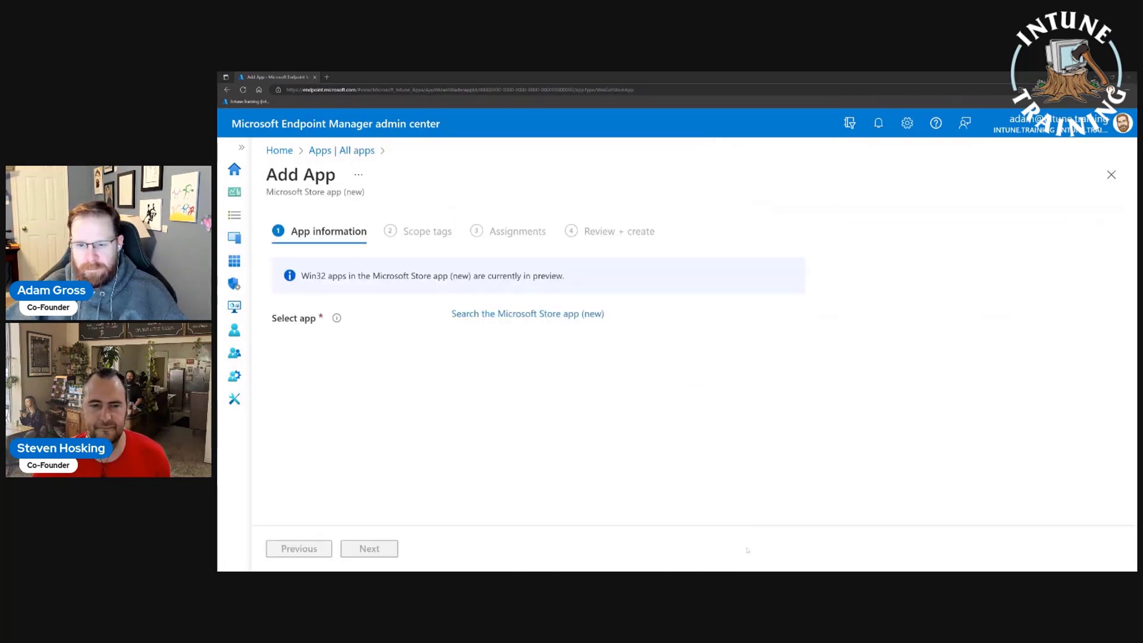
Search the Store for 'mail', select Mail and Calendar, highlight its Package Identifier, and open a new tab
left_click(508, 314)
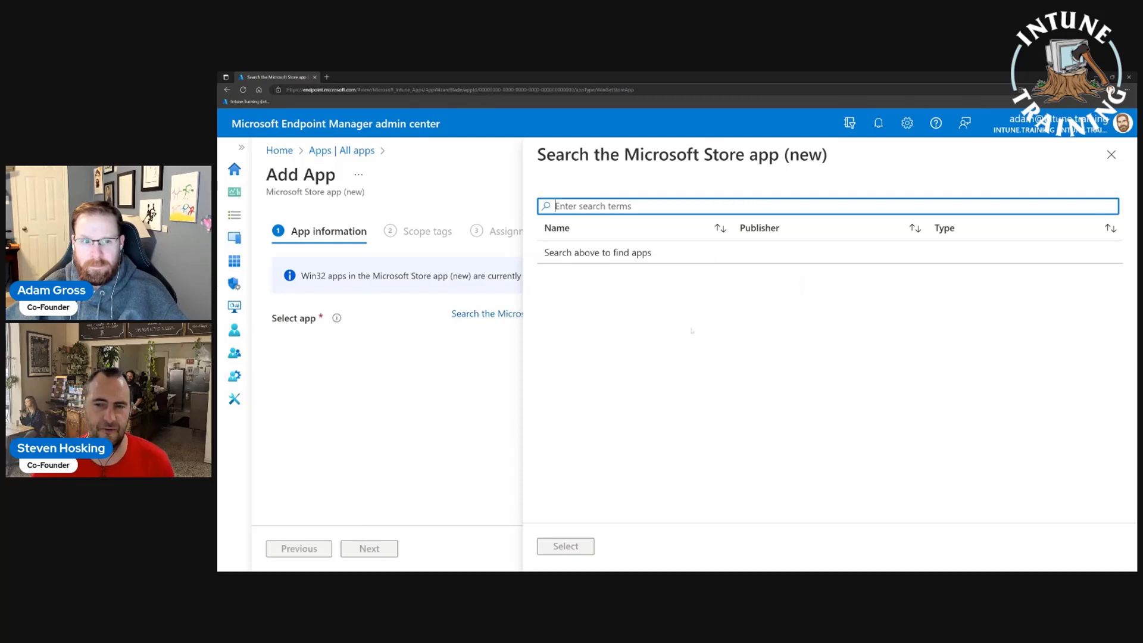
type("mail")
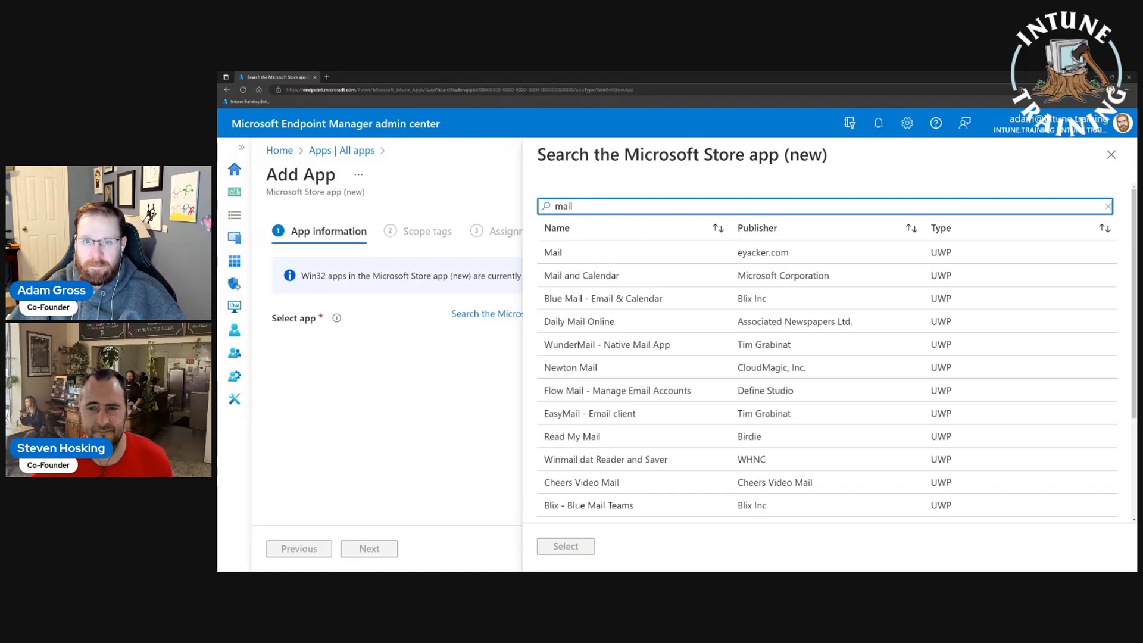
left_click(621, 281)
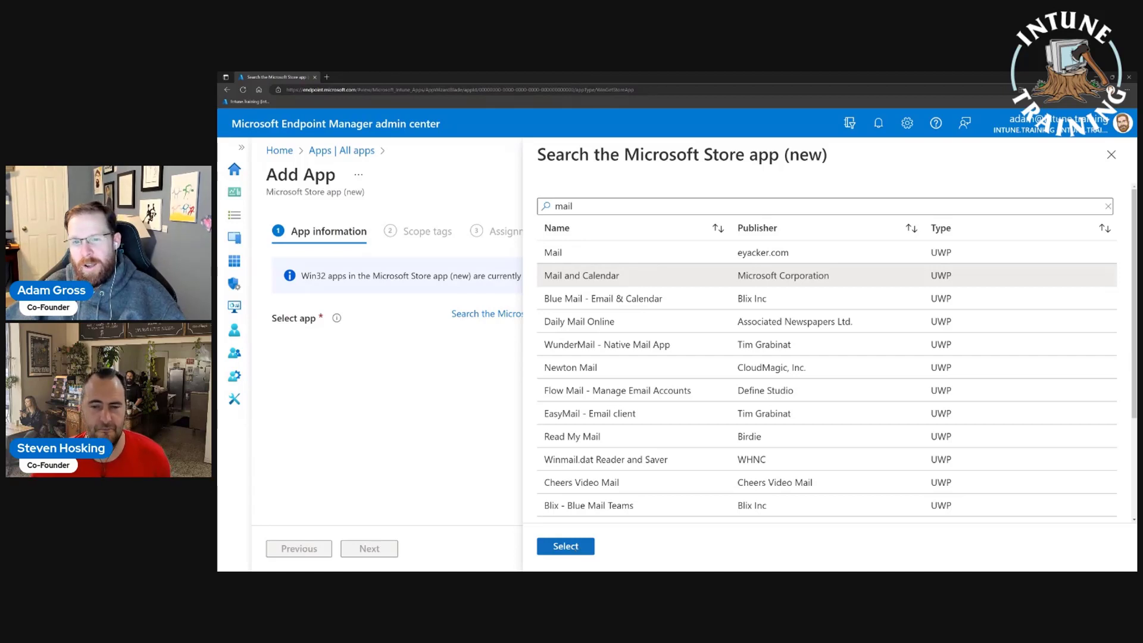
left_click(566, 546)
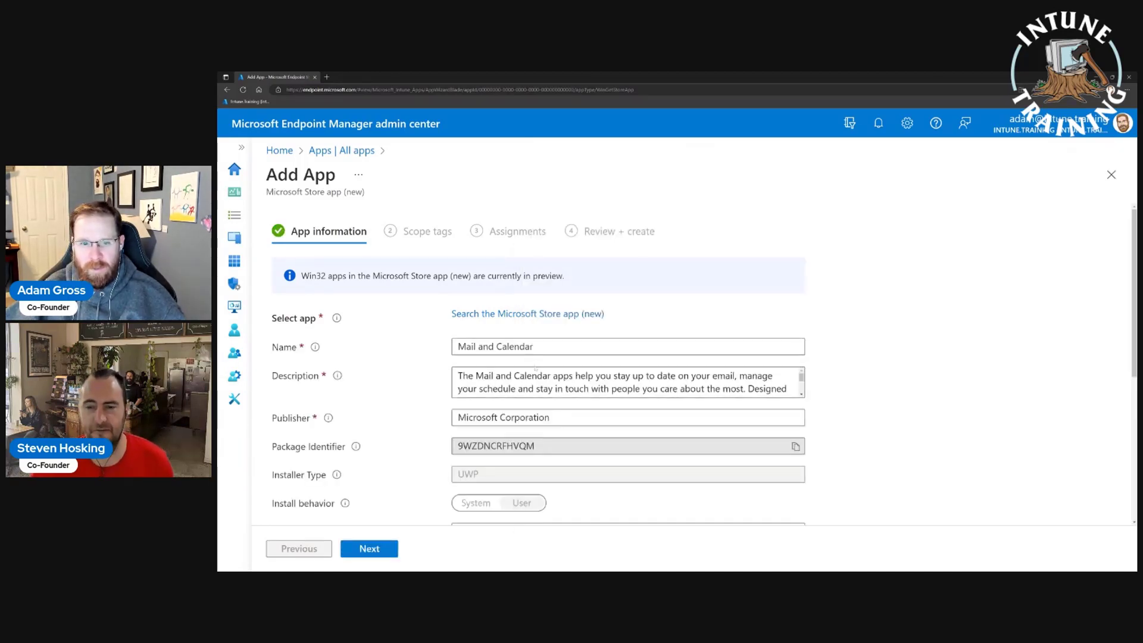
mouse_move(458, 446)
left_mouse_down()
mouse_move(534, 446)
mouse_move(458, 446)
left_mouse_up()
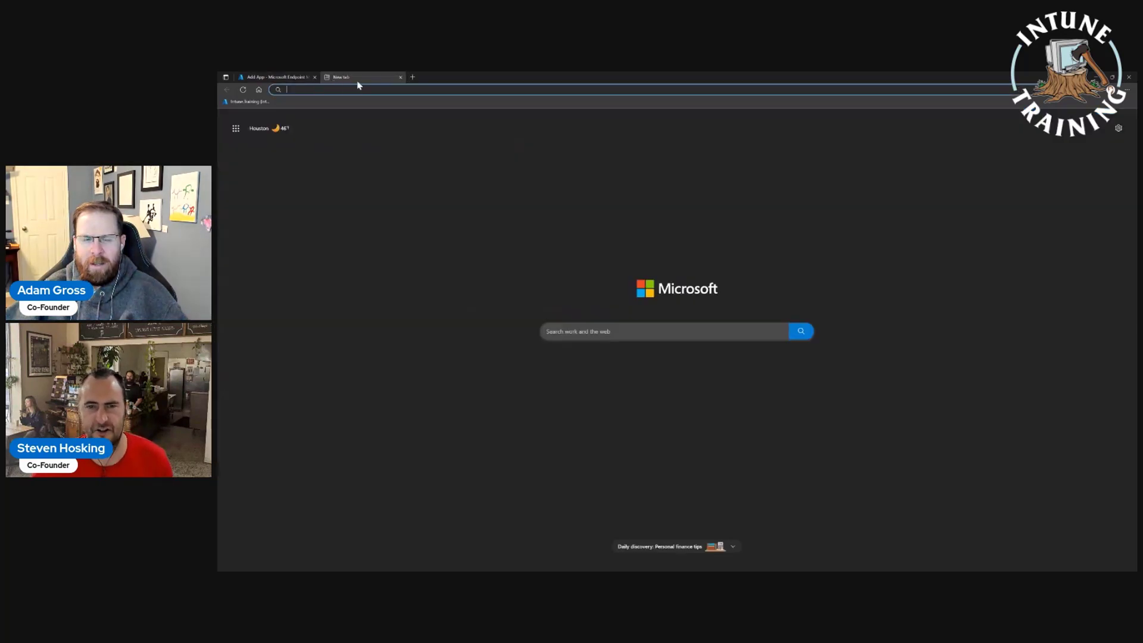
left_click(326, 77)
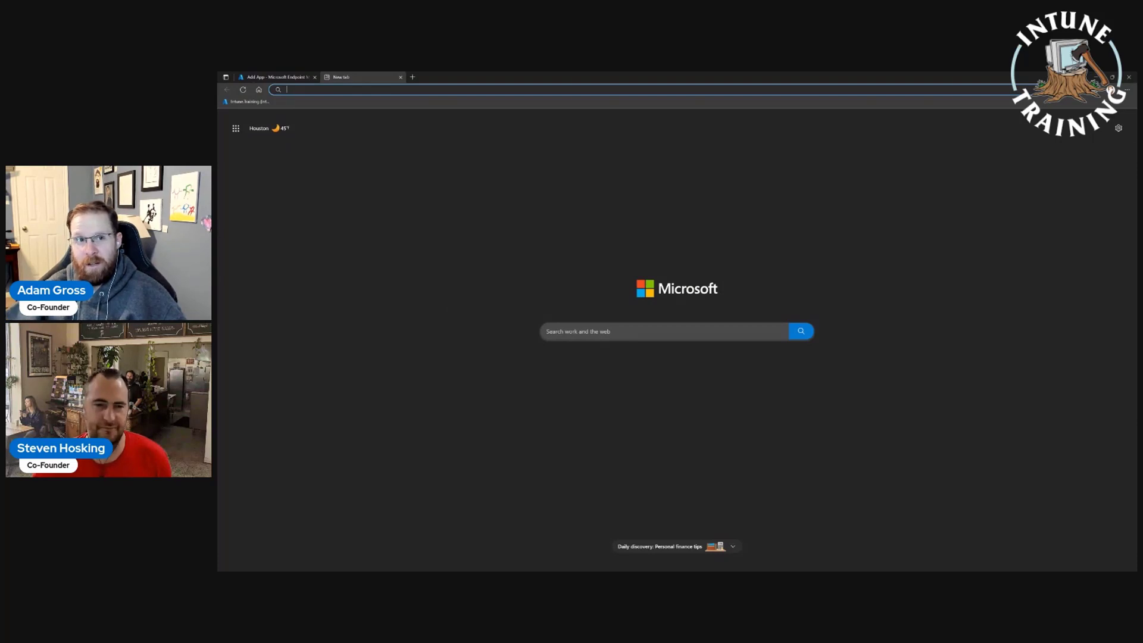
Close the extra tab and search the Store app picker for 'feedback huu'
left_click(401, 77)
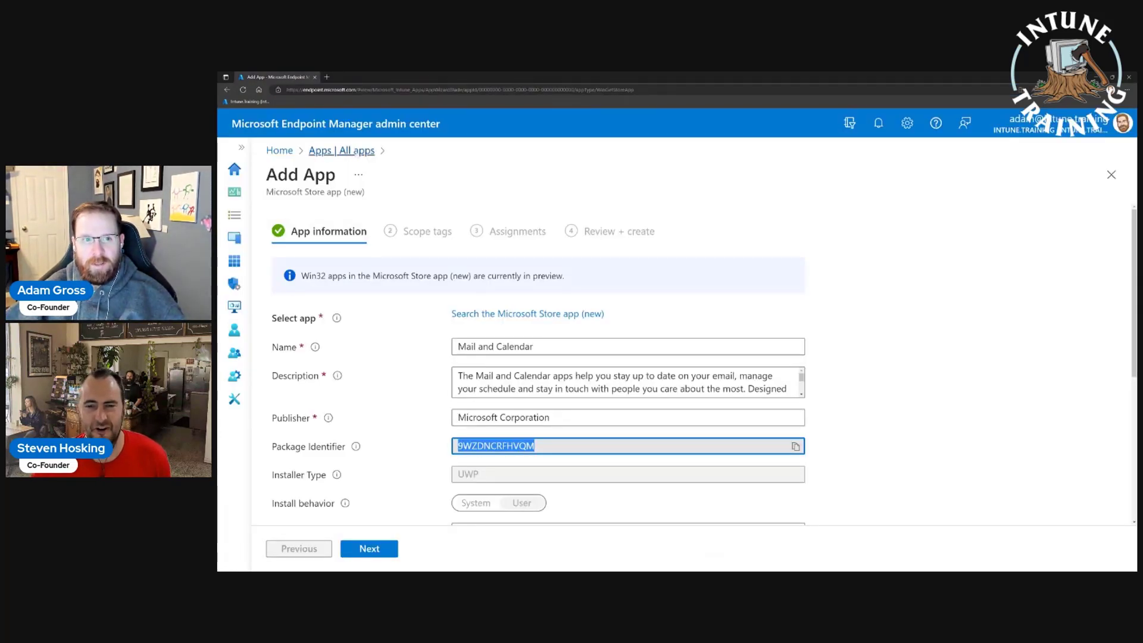
left_click(528, 314)
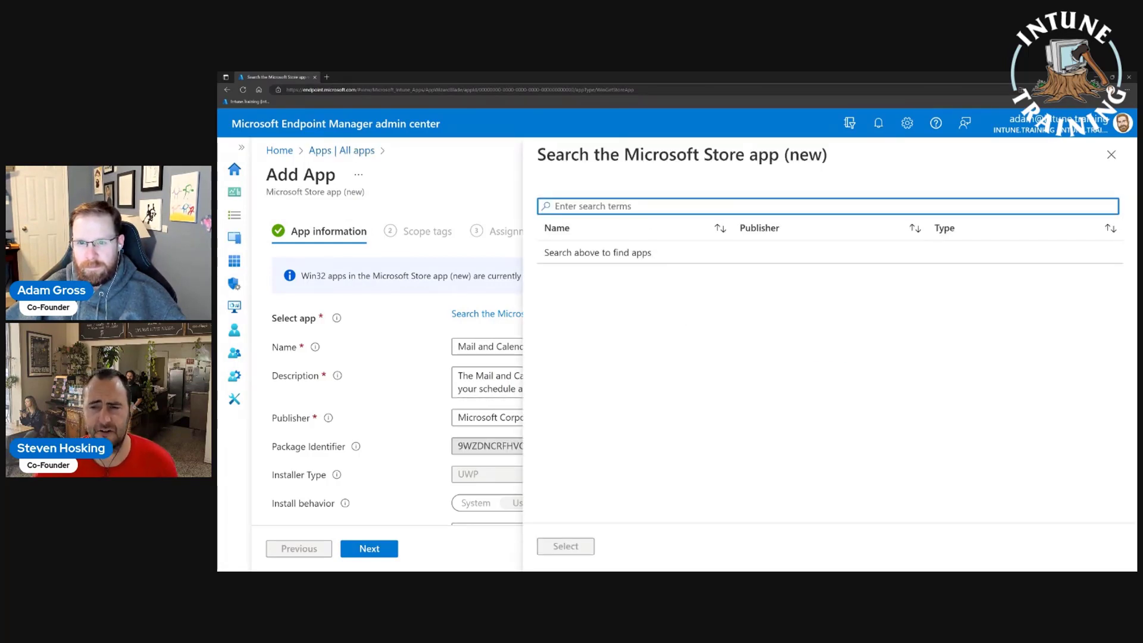
type("fe")
type("edback")
type(" huu")
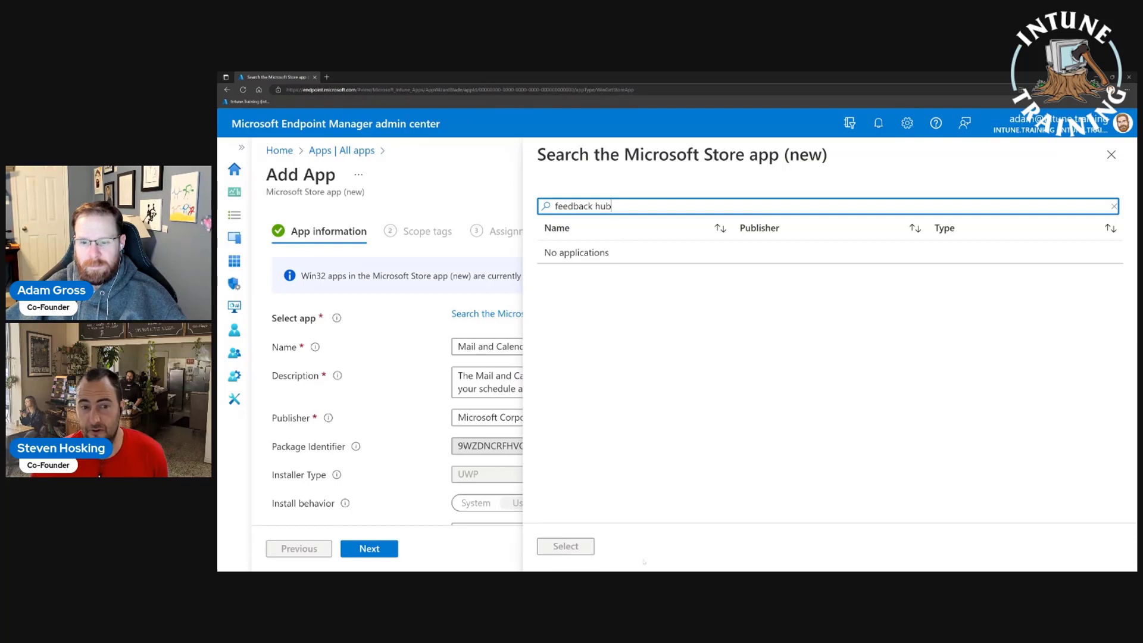
left_click(712, 530)
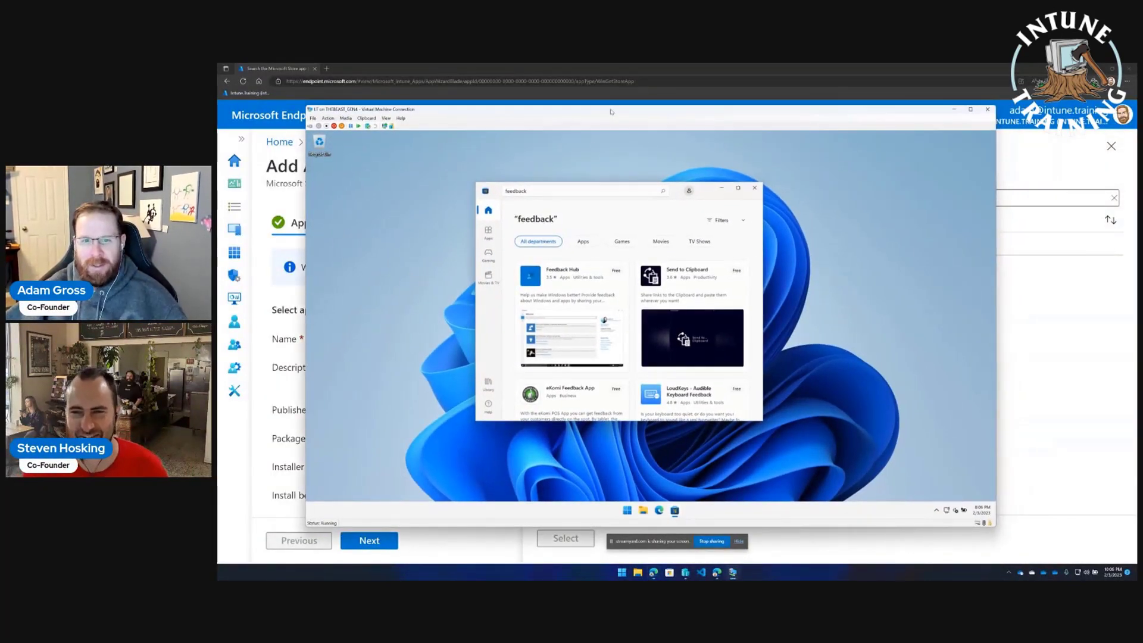
In the VM's Microsoft Store, open Feedback Hub and copy its share link
left_click(560, 193)
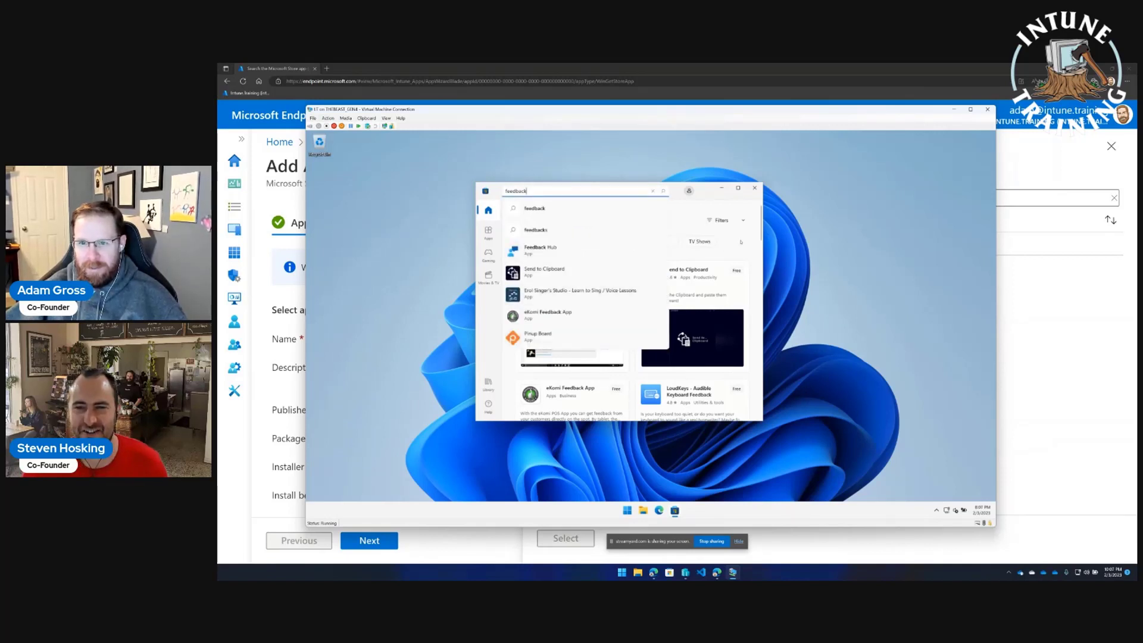
key("Escape")
left_click(582, 289)
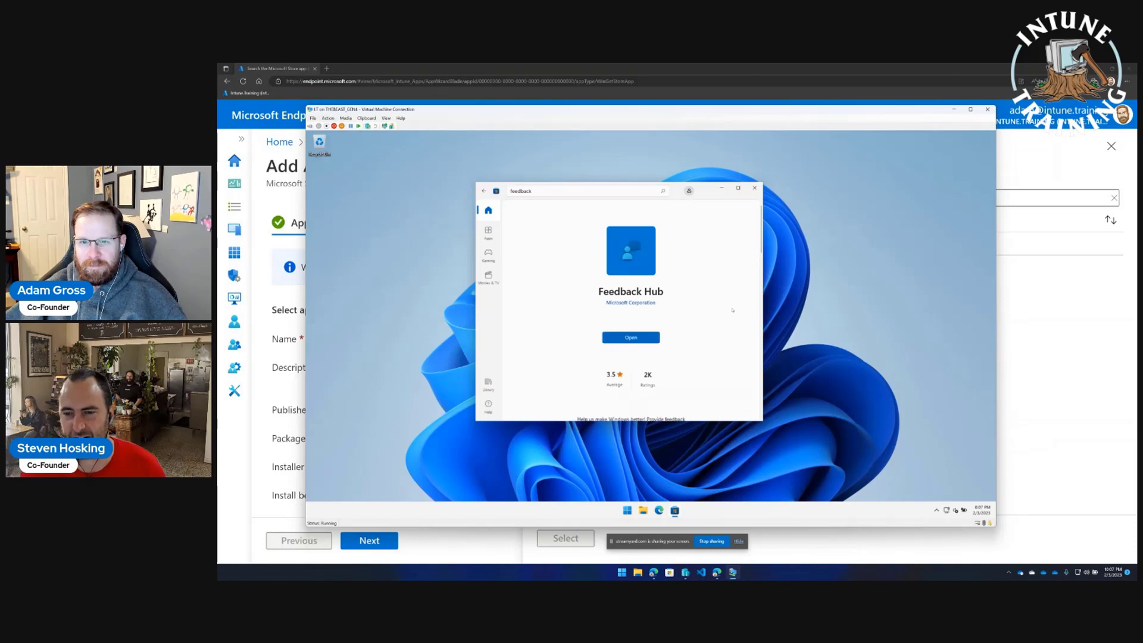
scroll(719, 319, "down", 2)
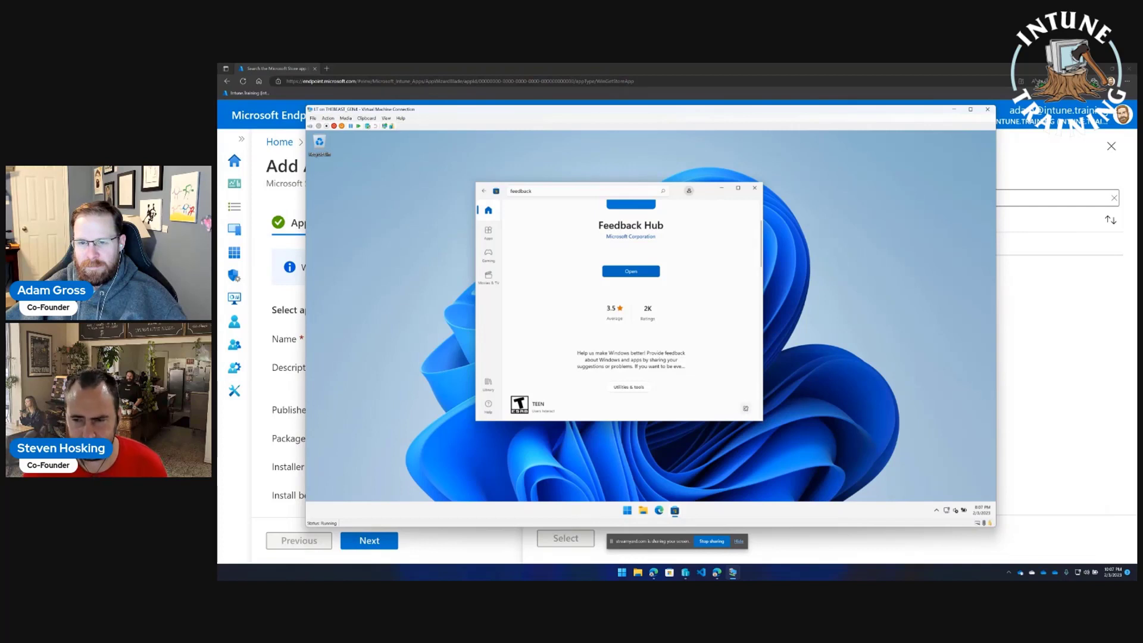
left_click(746, 409)
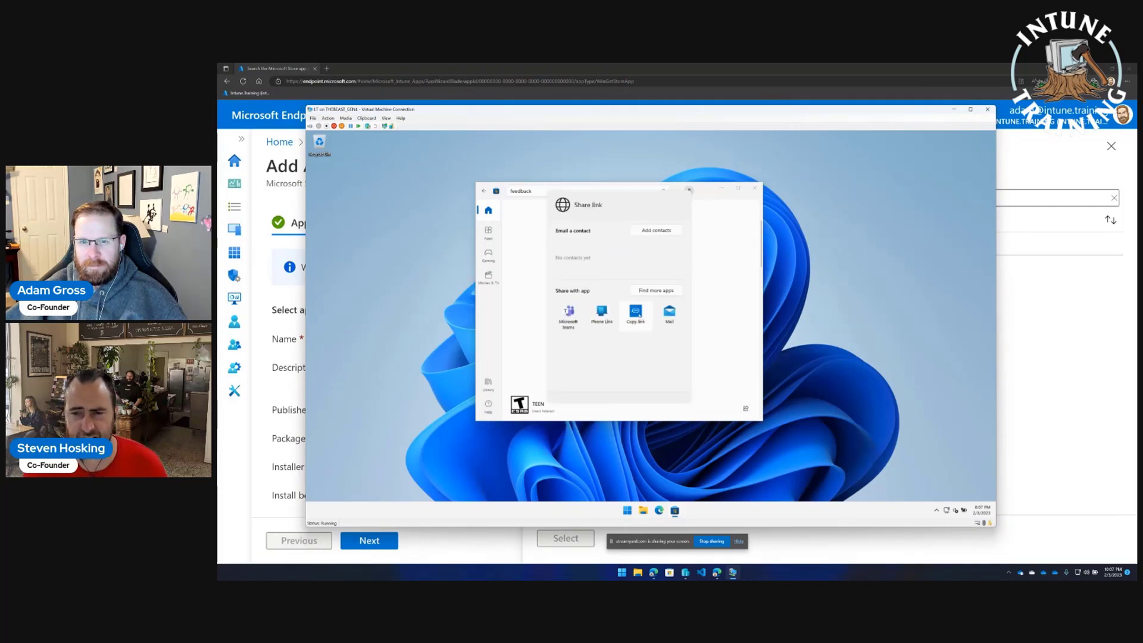
left_click(636, 313)
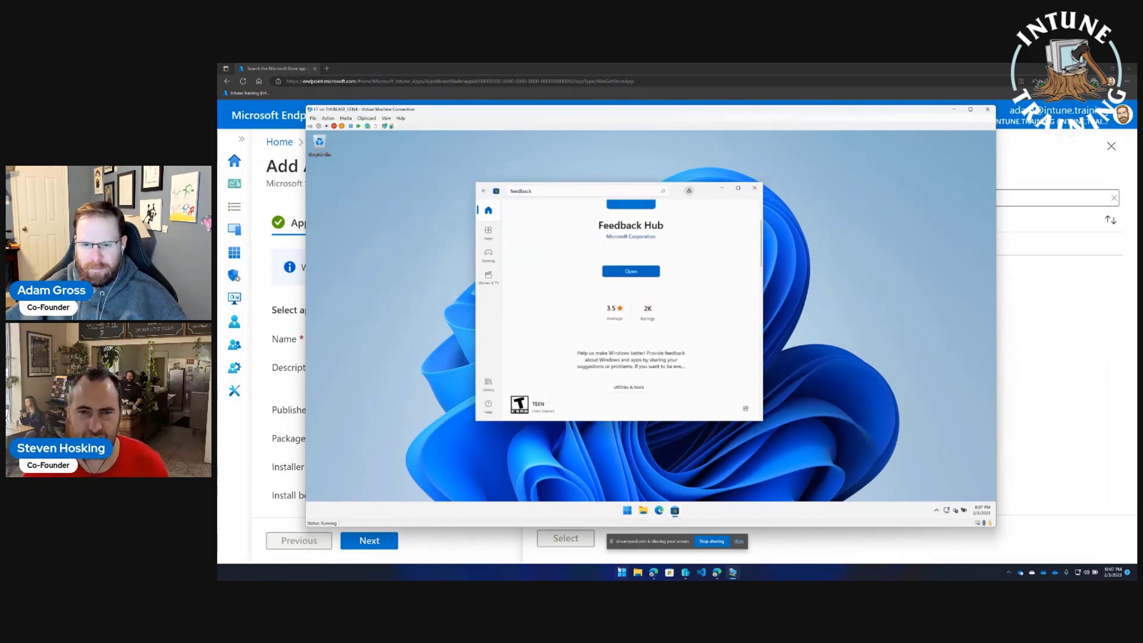
Paste the Feedback Hub store link into Notepad on the host and select it
left_click(622, 572)
type("notepad")
key("Return")
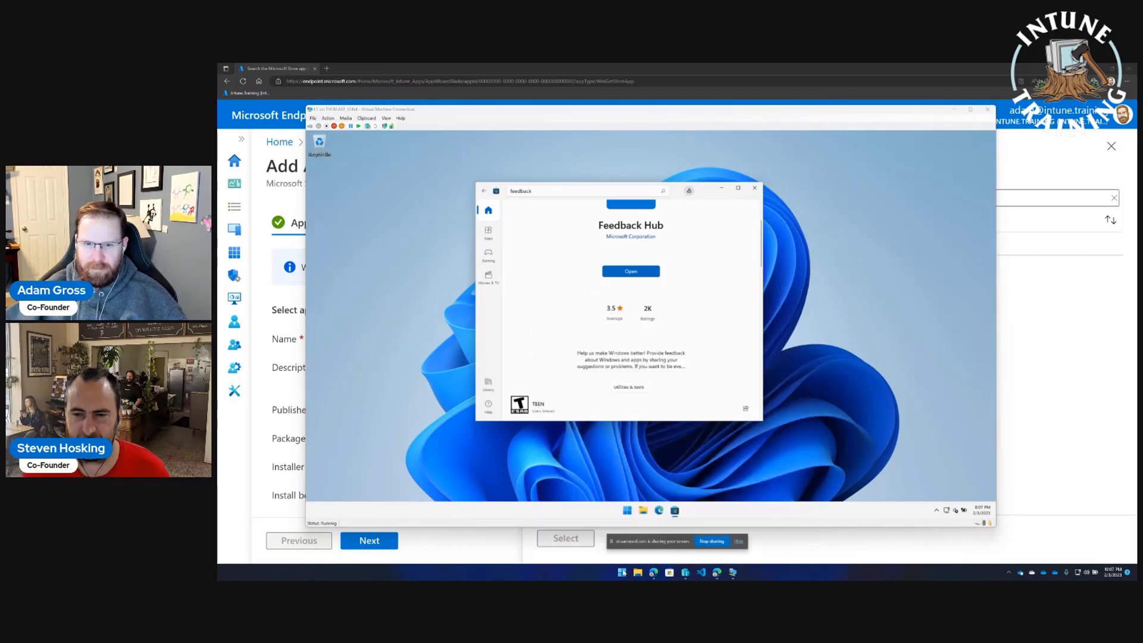
key("ctrl+v")
key("ctrl+a")
Switch the VM connection to an enhanced session
left_click(552, 290)
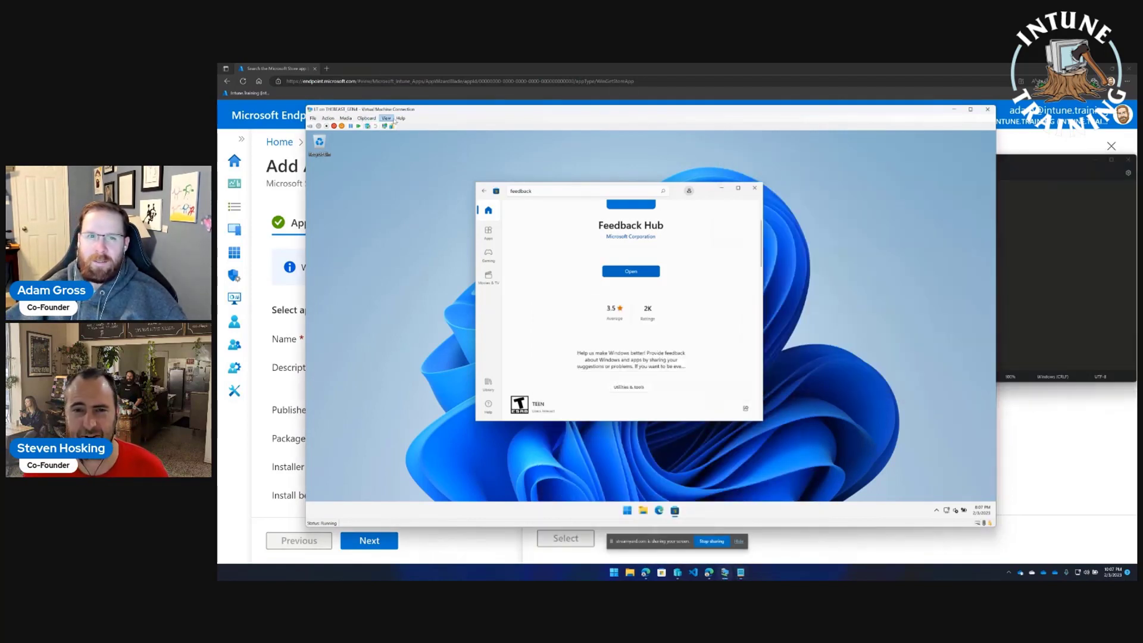
left_click(632, 512)
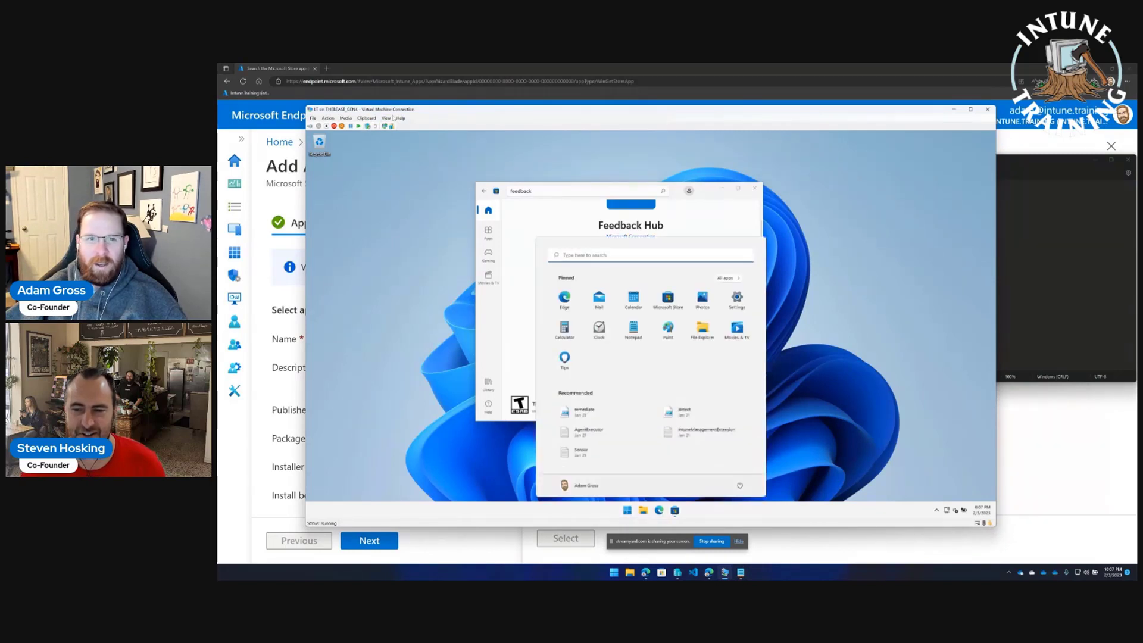
left_click(387, 118)
left_click(411, 140)
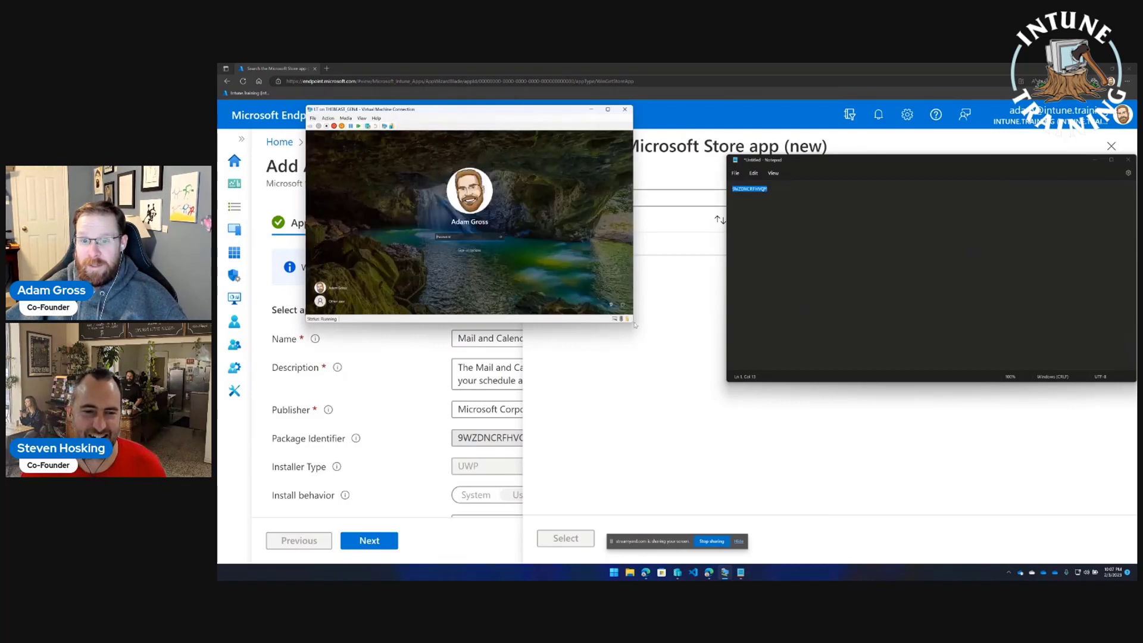
Retry the VM sign-in password, dismiss the incorrect-password errors, and switch to an enhanced session
left_click(461, 235)
type("pas")
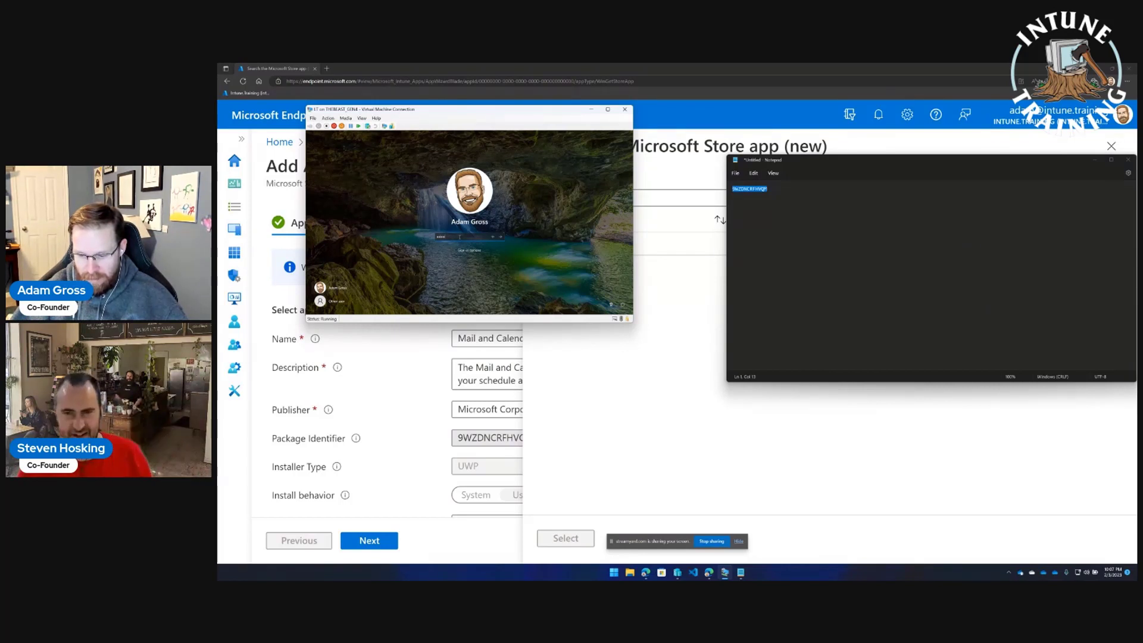
key("Return")
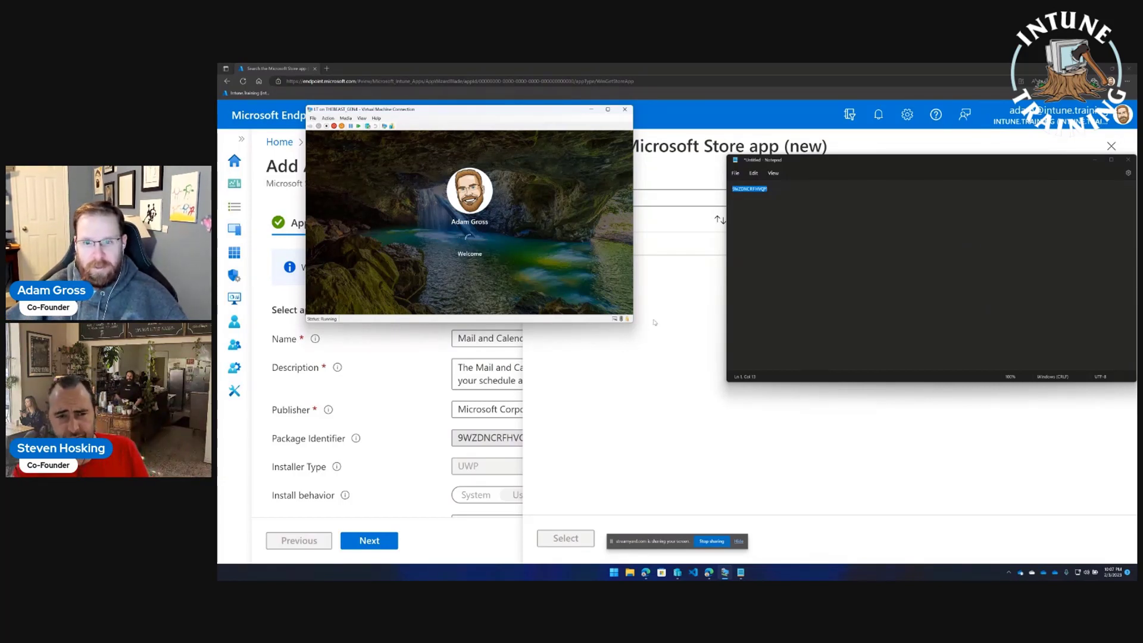
left_click(470, 257)
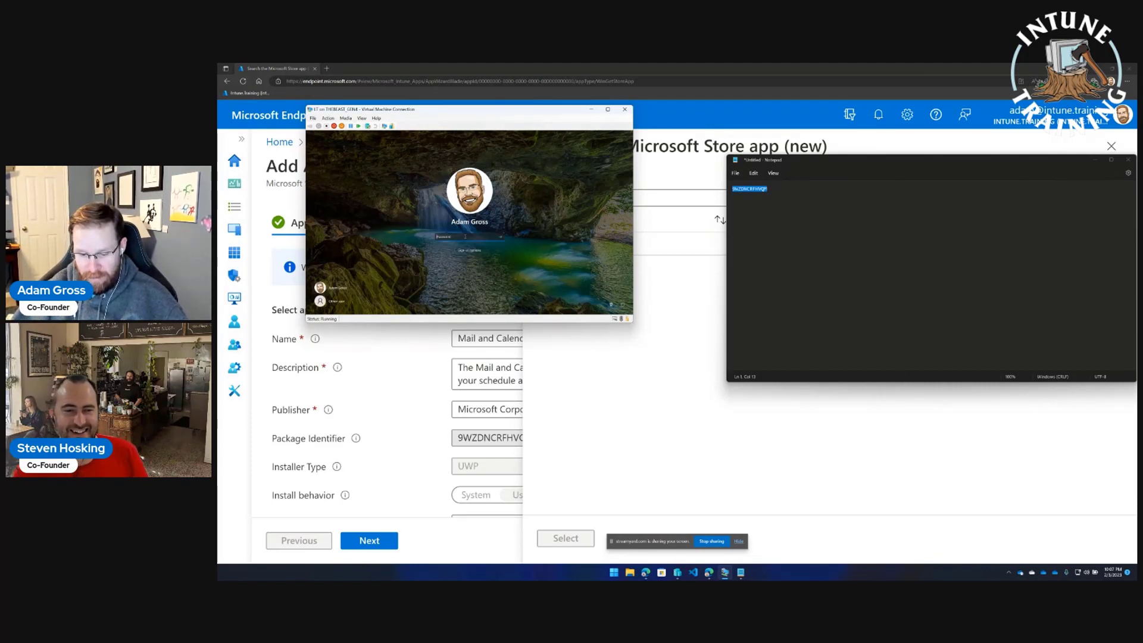
key("Return")
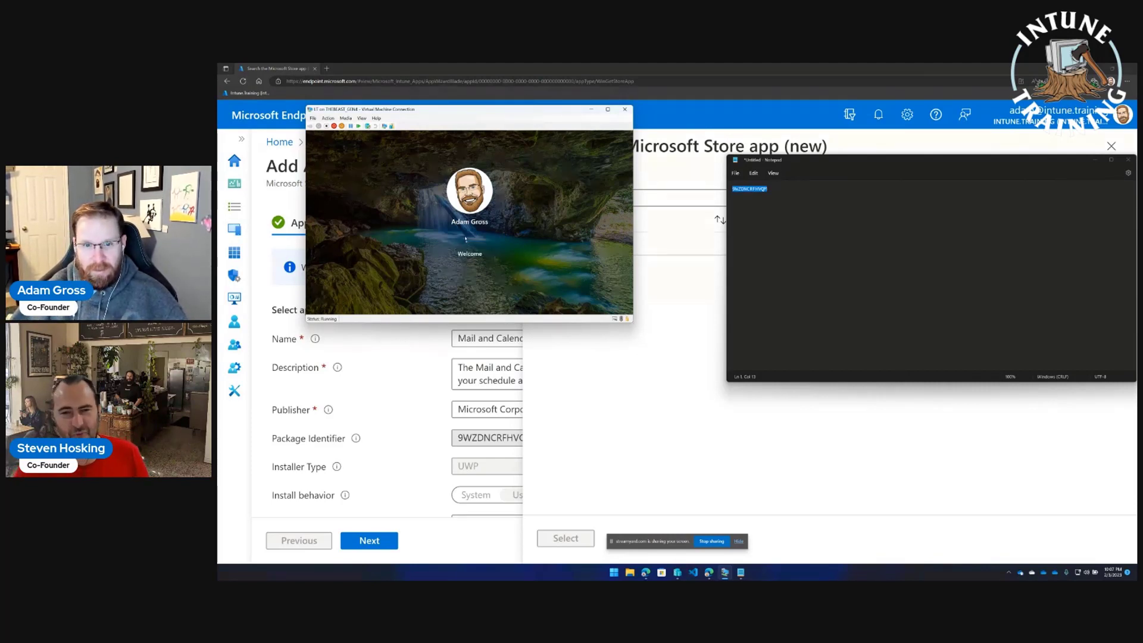
left_click(466, 255)
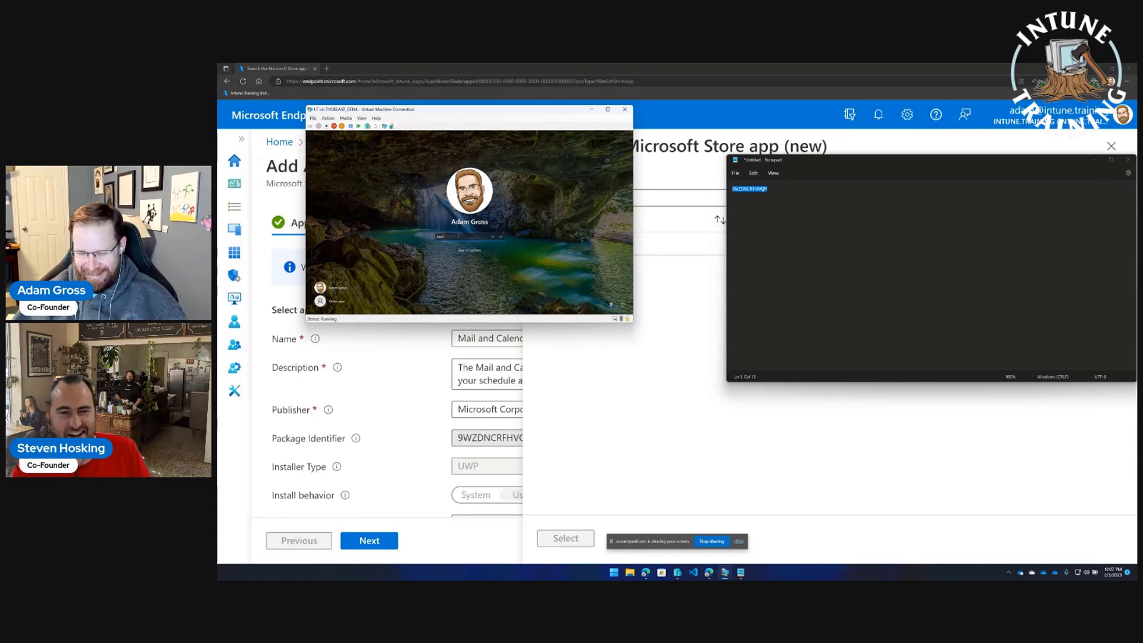
key("Return")
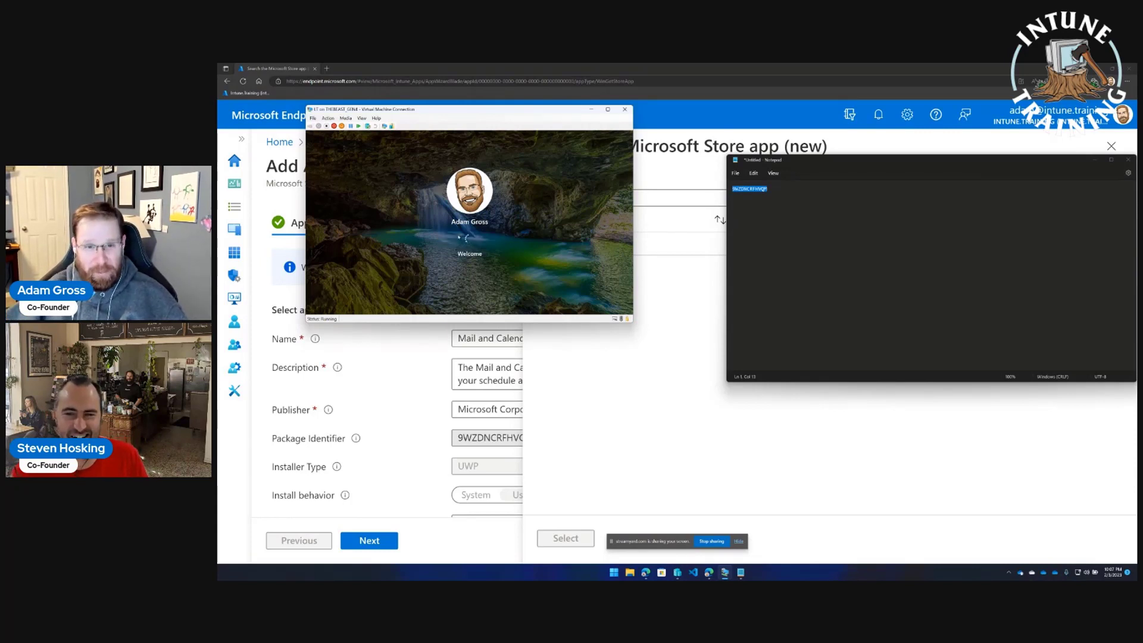
left_click(476, 259)
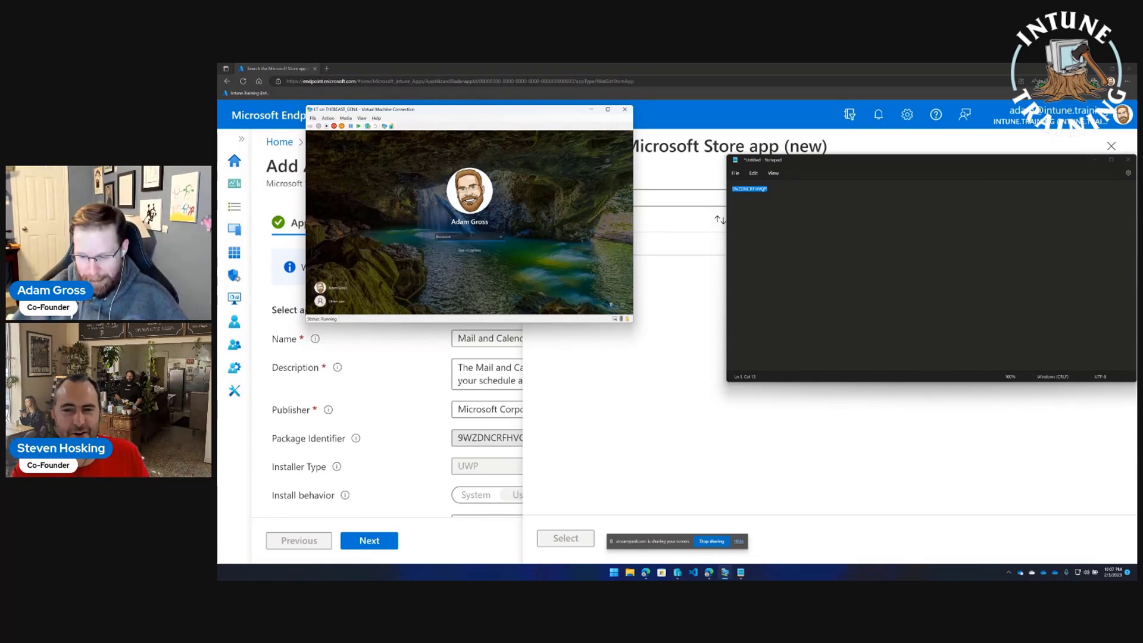
left_click(362, 118)
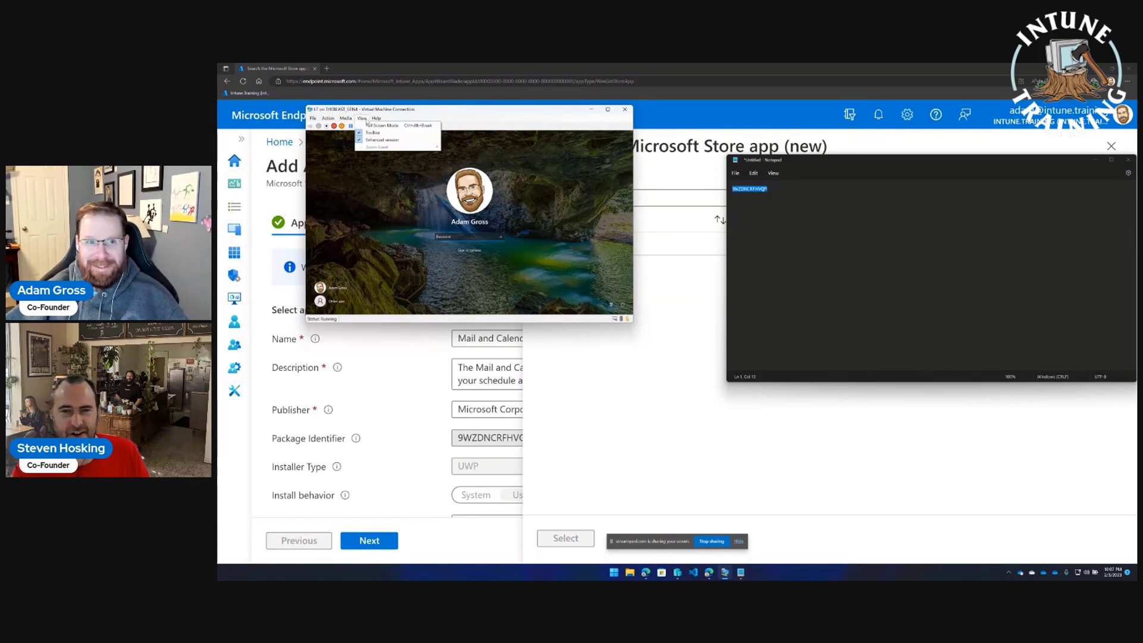
left_click(442, 167)
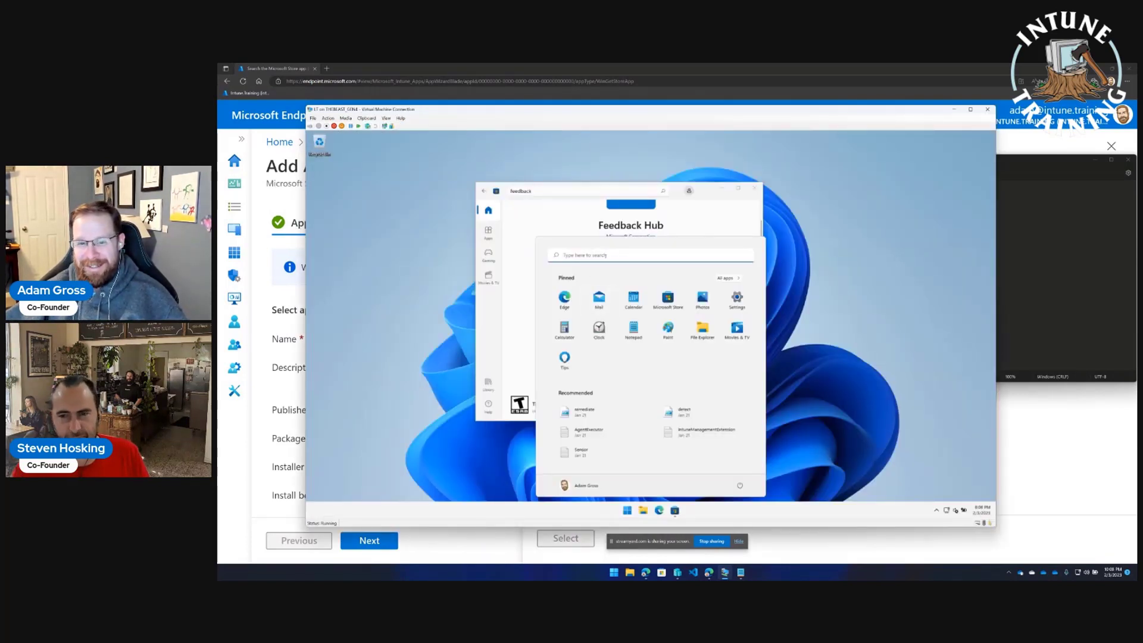
Paste the Feedback Hub Store link into Notepad inside the VM, then go back to the host browser
type("a")
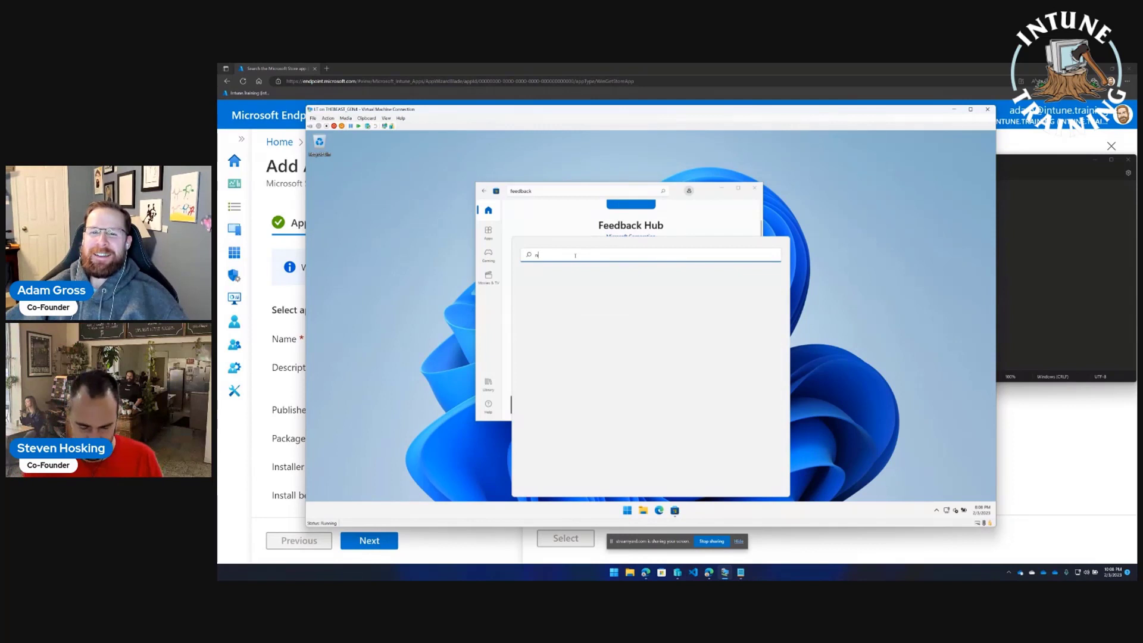
type("d")
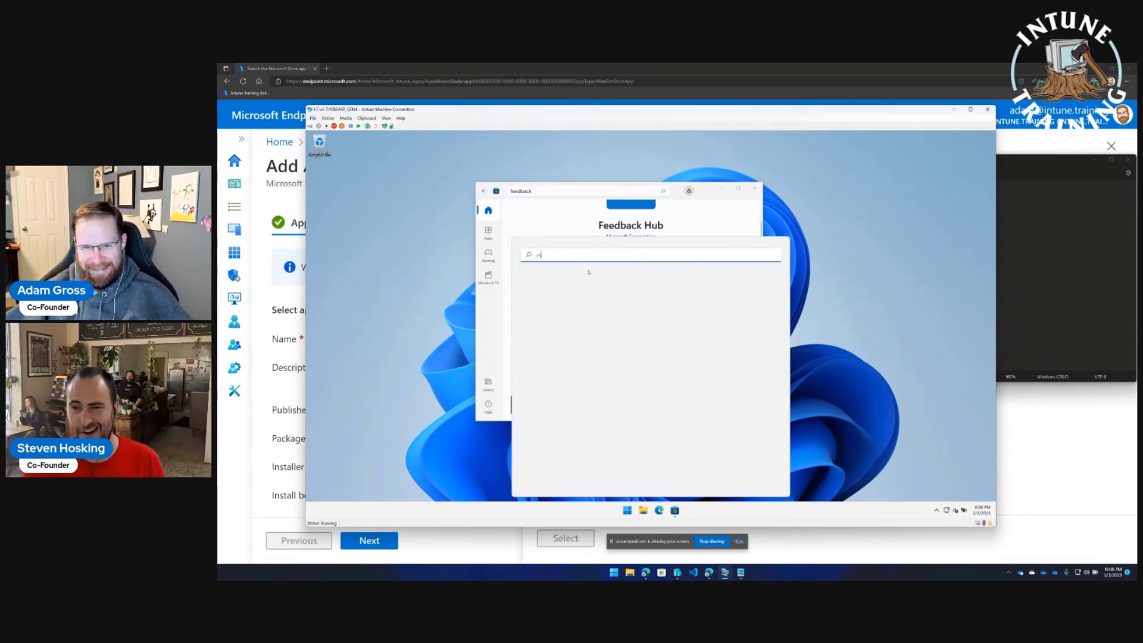
type("ote")
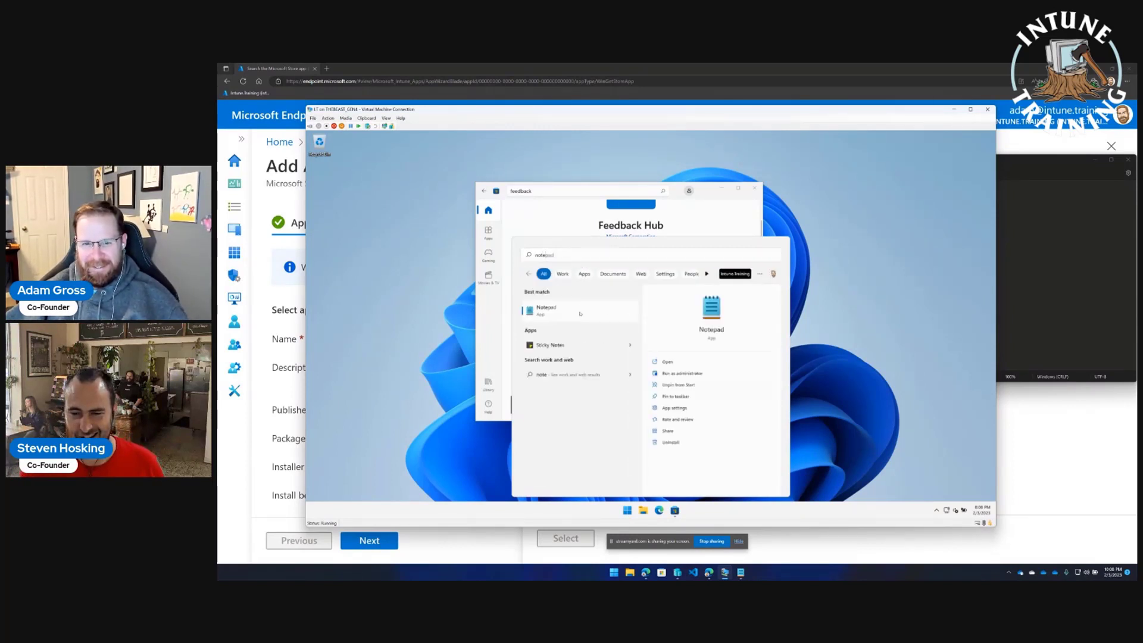
key("Return")
type("https://www.microsoft.com/store/productId/9NBLGGH4R32N")
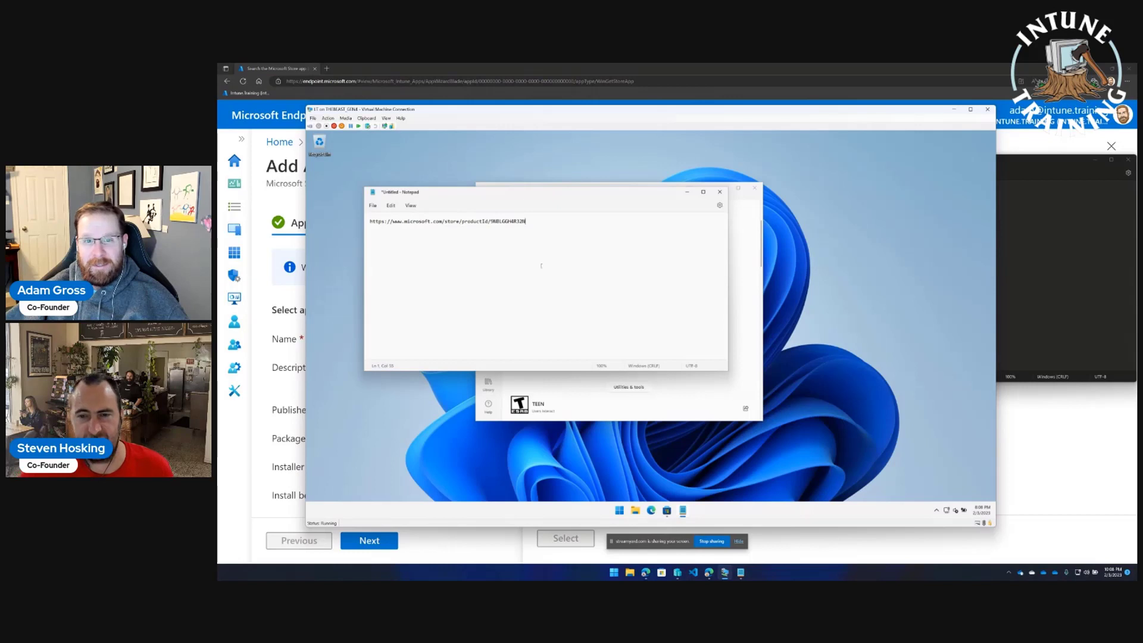
left_click(368, 90)
Open the Feedback Hub listing on store.microsoft.com in a new tab
key("ctrl+t")
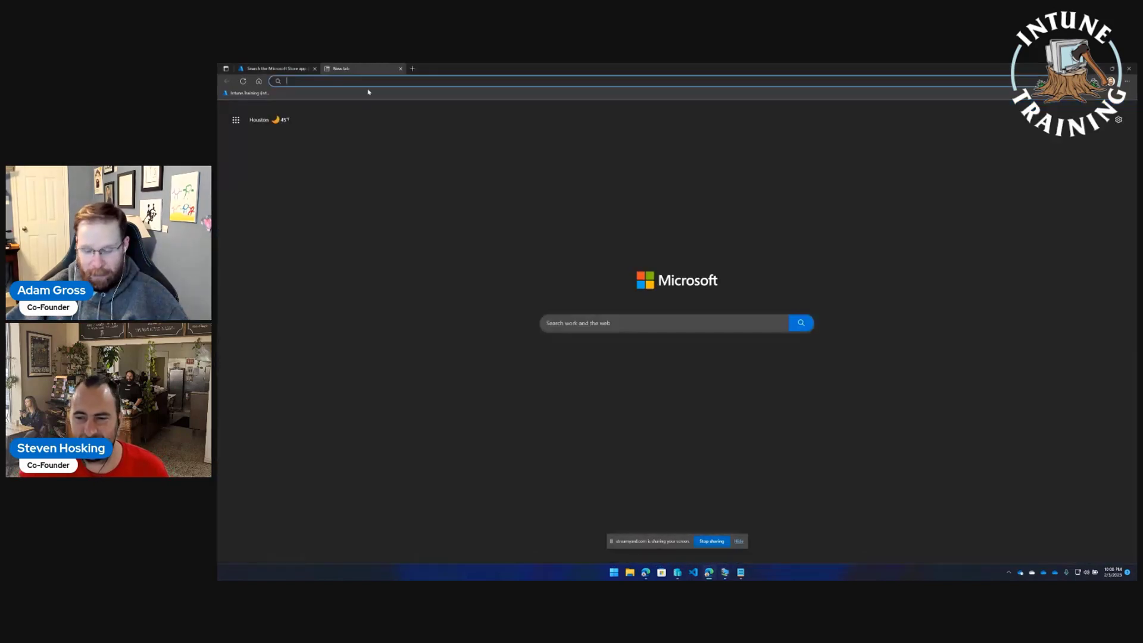
type("store")
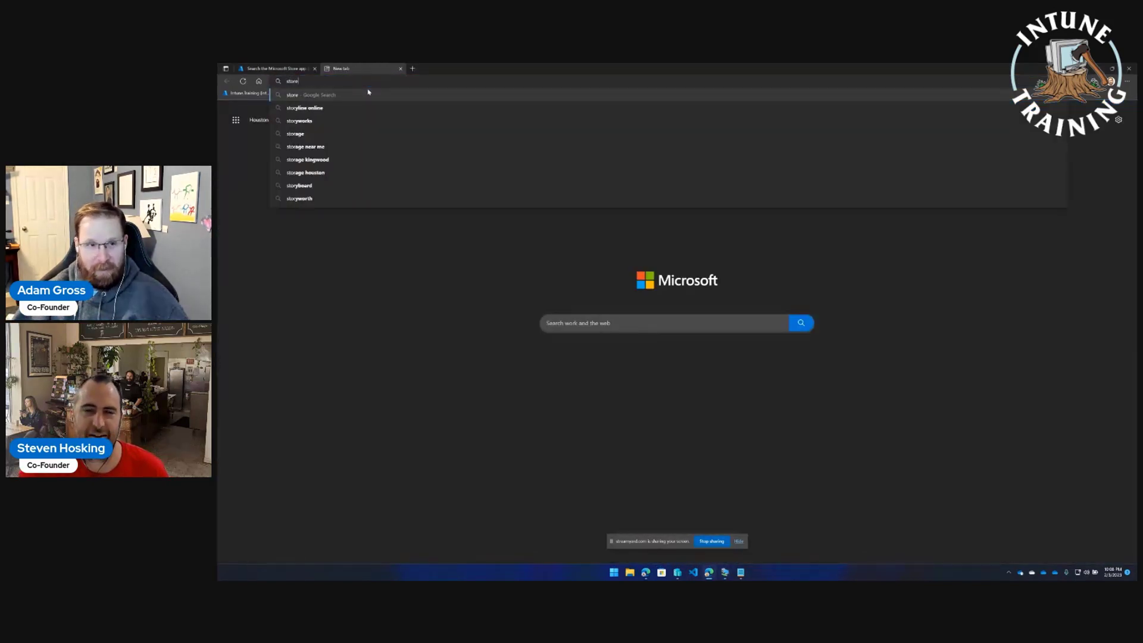
type(".microsoft.com")
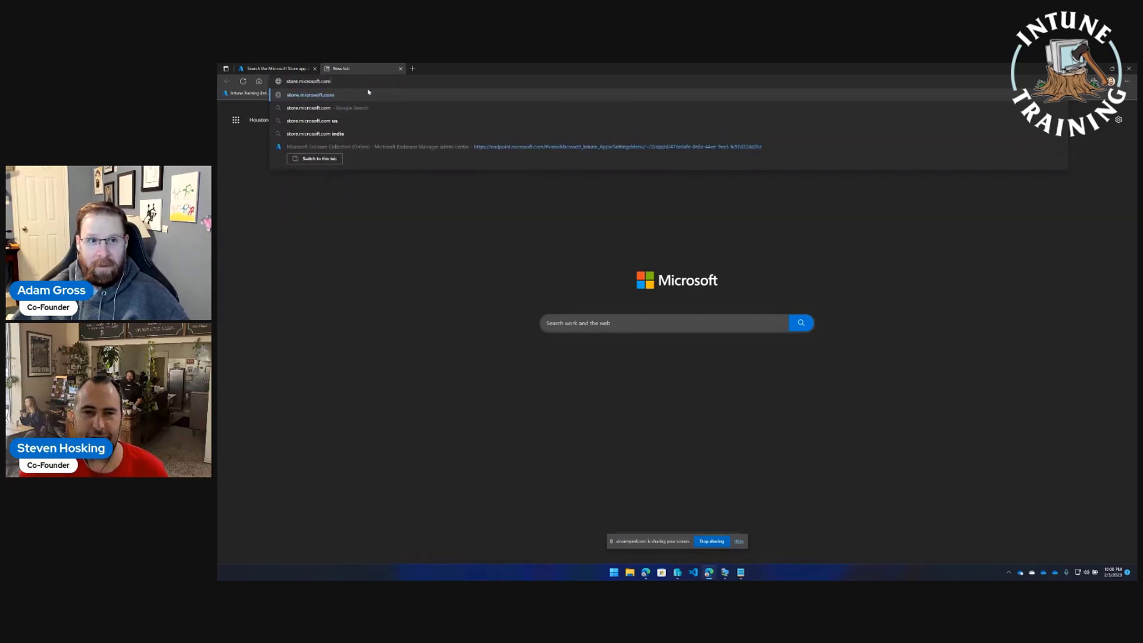
key("Return")
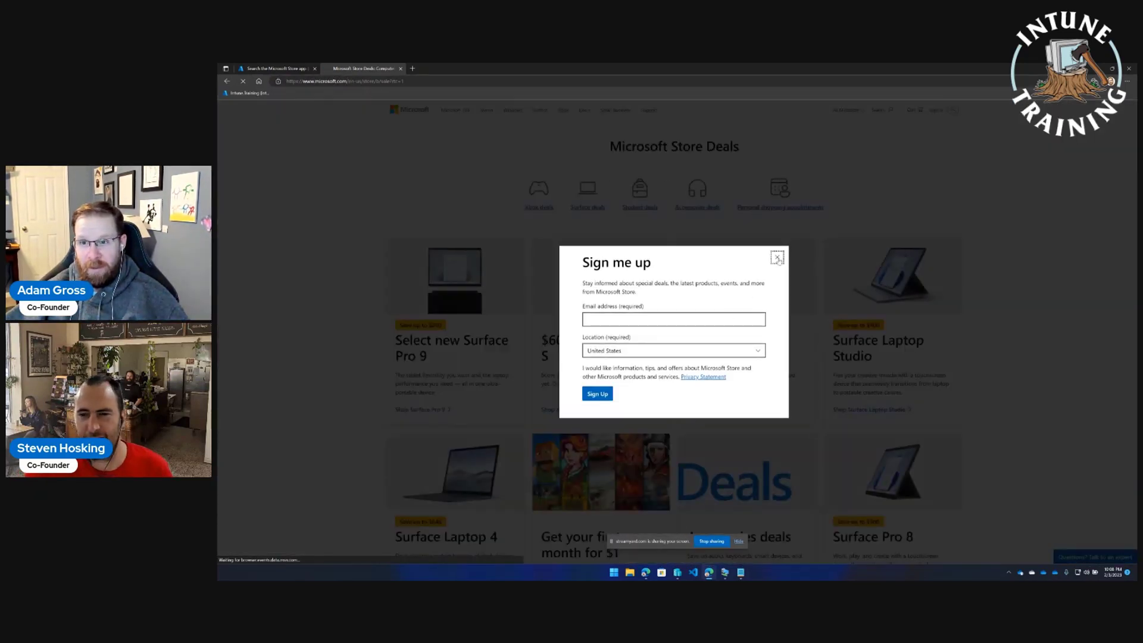
left_click(778, 259)
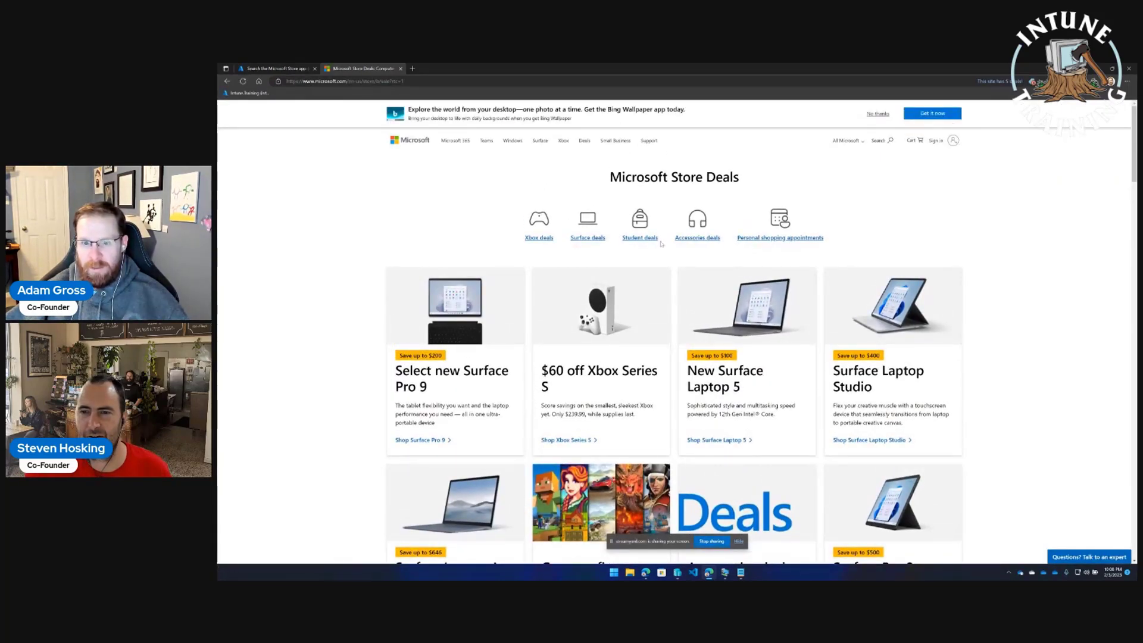
left_click(879, 140)
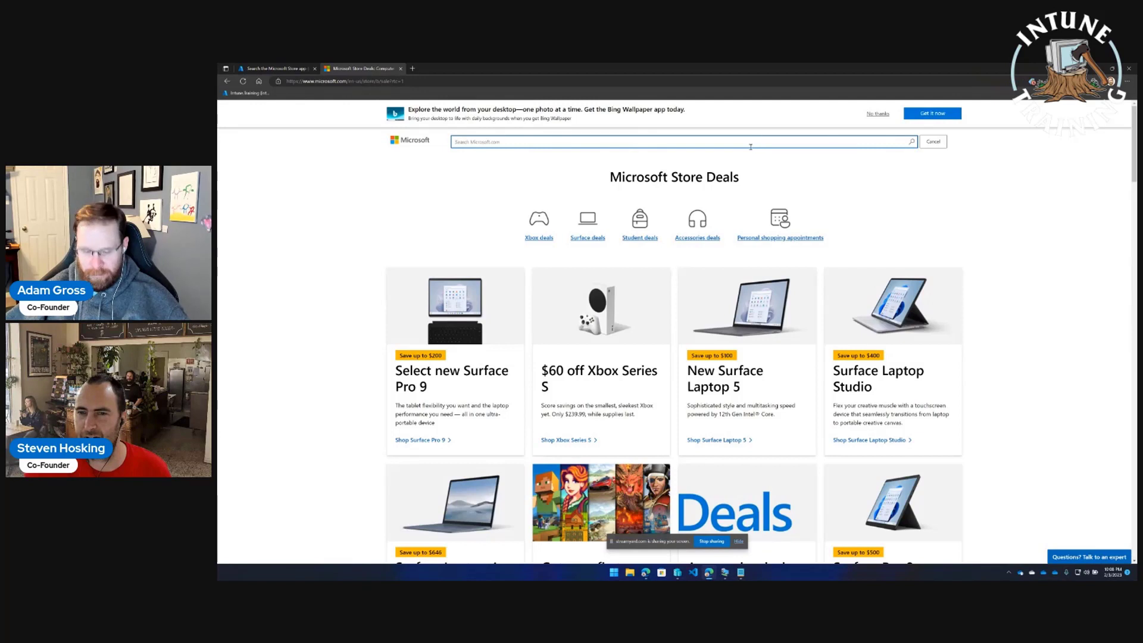
type("feedback hu")
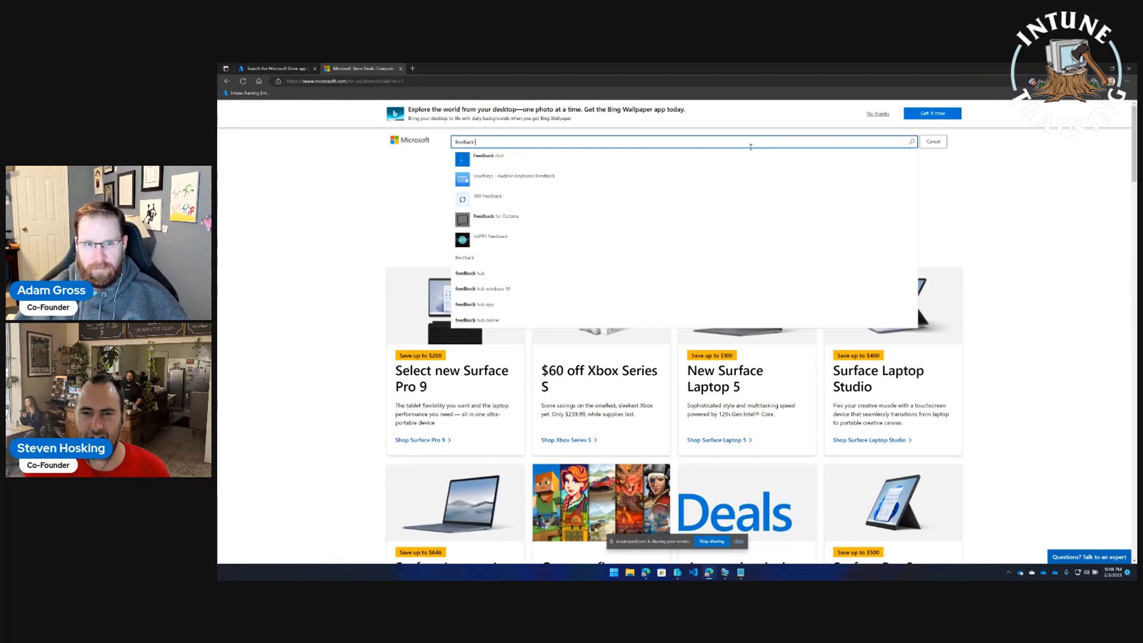
left_click(470, 162)
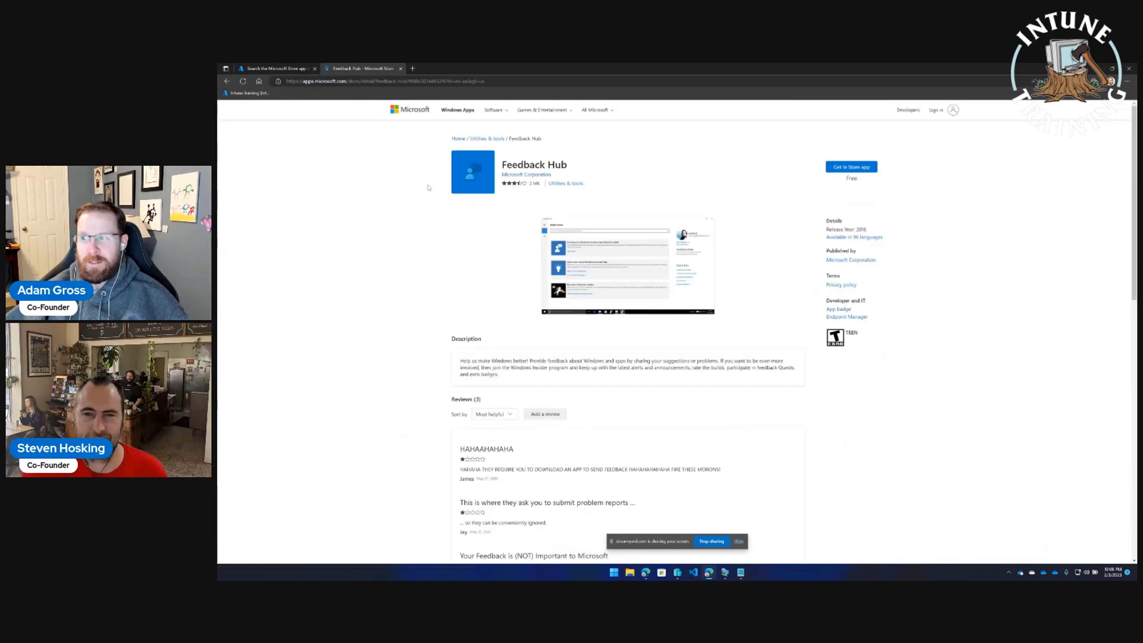
Copy the Feedback Hub product ID from the page address
left_click(410, 81)
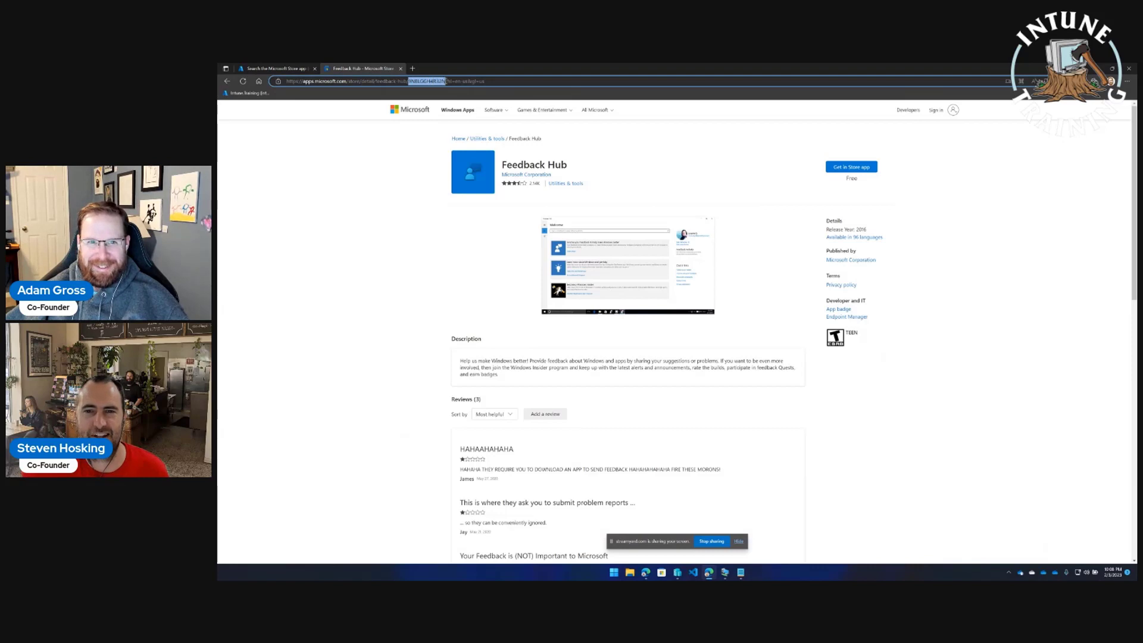
right_click(443, 83)
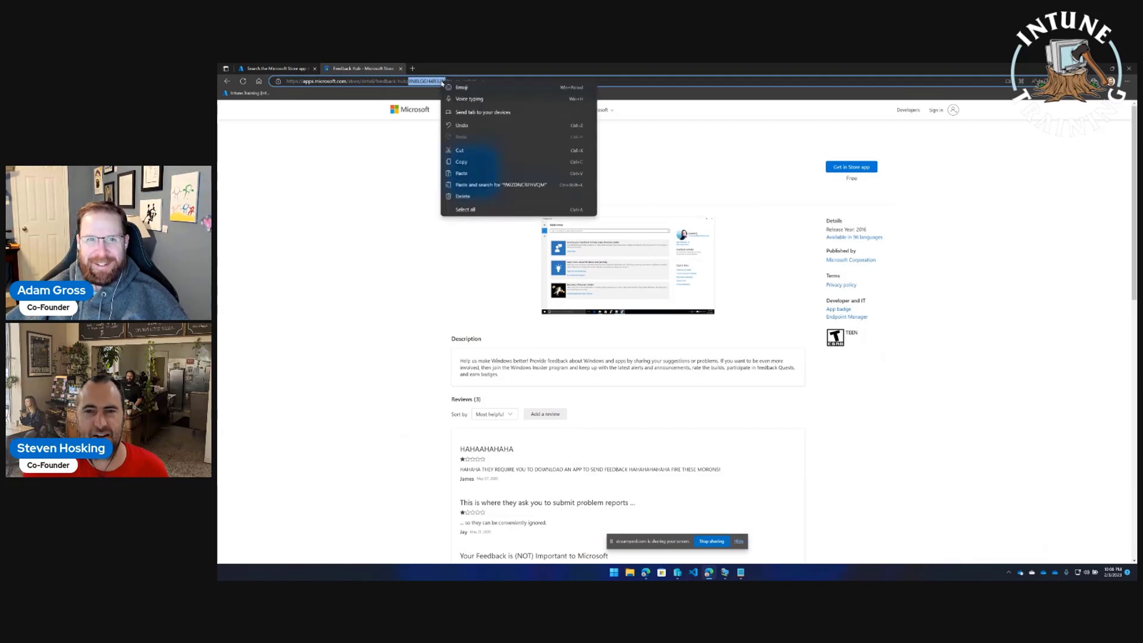
left_click(470, 163)
Search the Intune Store picker by the copied product ID and select Feedback Hub (9NBLGGH4R32N)
left_click(275, 68)
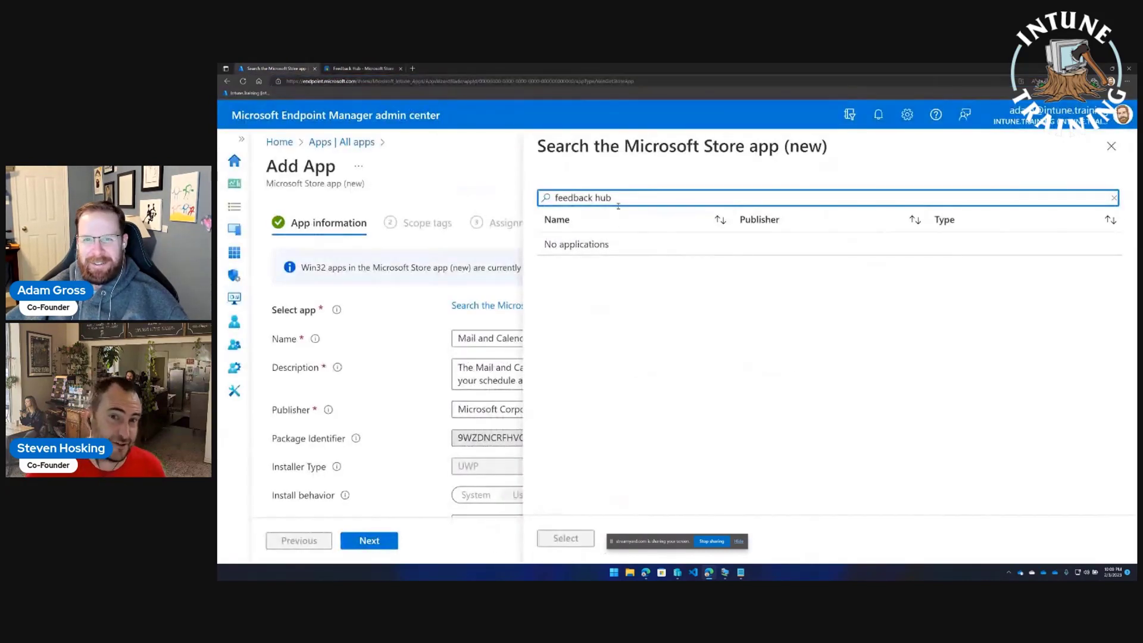
key("ctrl+a")
type("9NBLGGH4R32N")
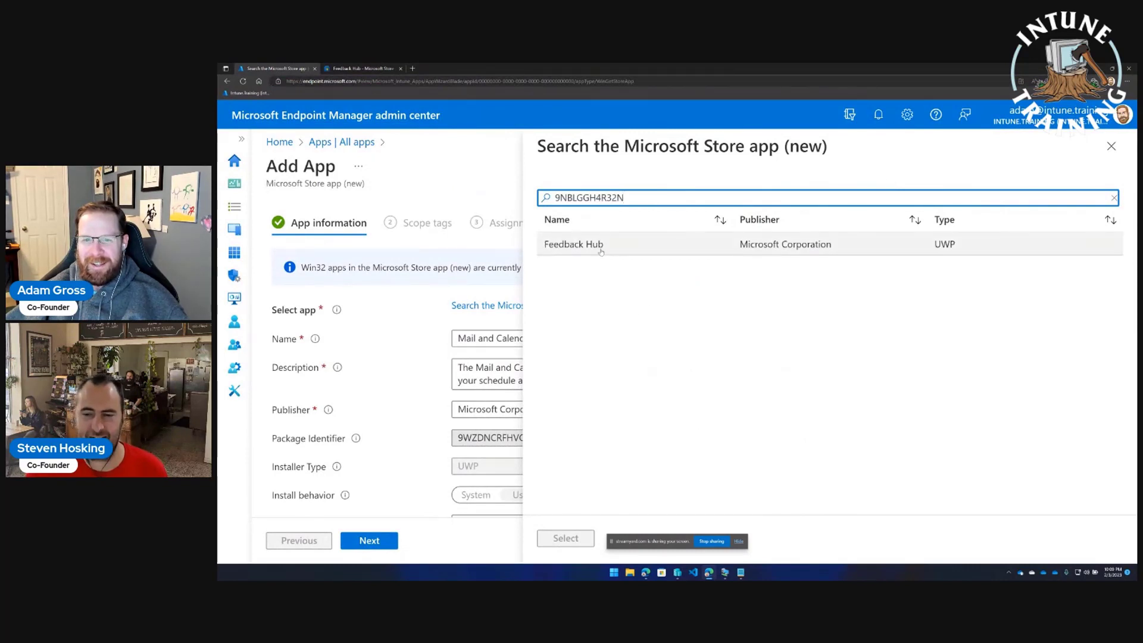
left_click(601, 251)
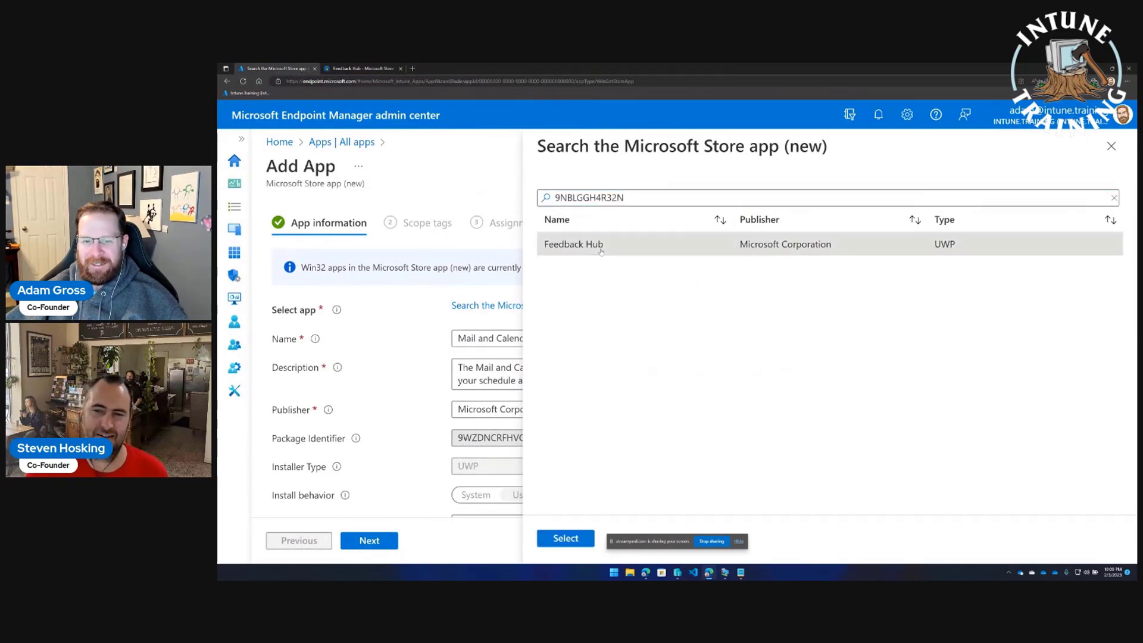
left_click(739, 542)
left_click(585, 539)
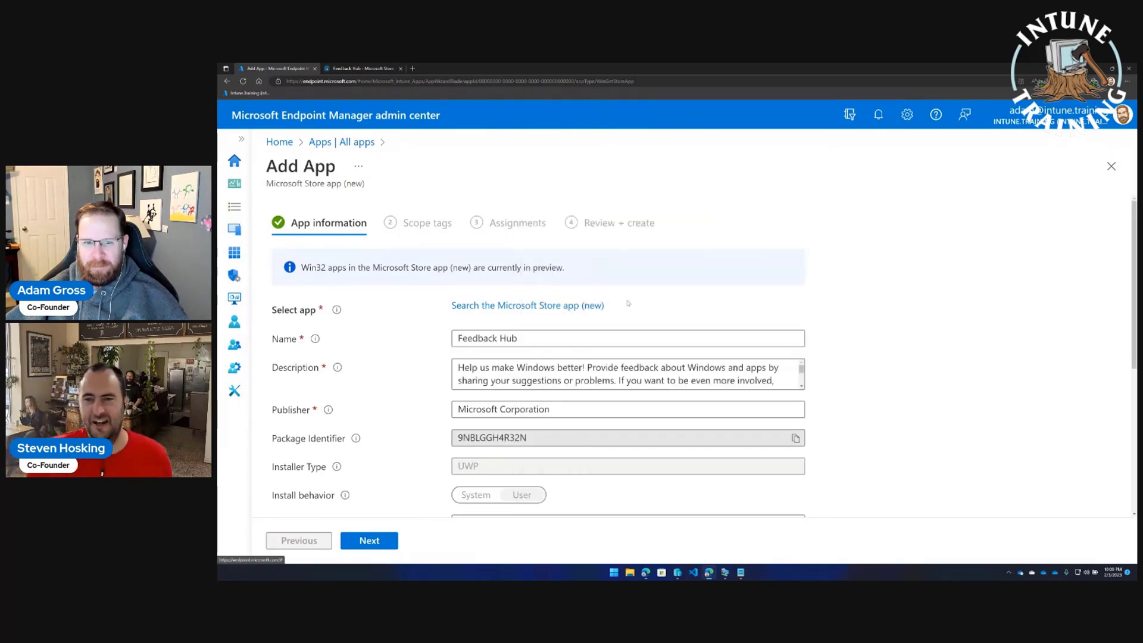
scroll(831, 320, "down", 3)
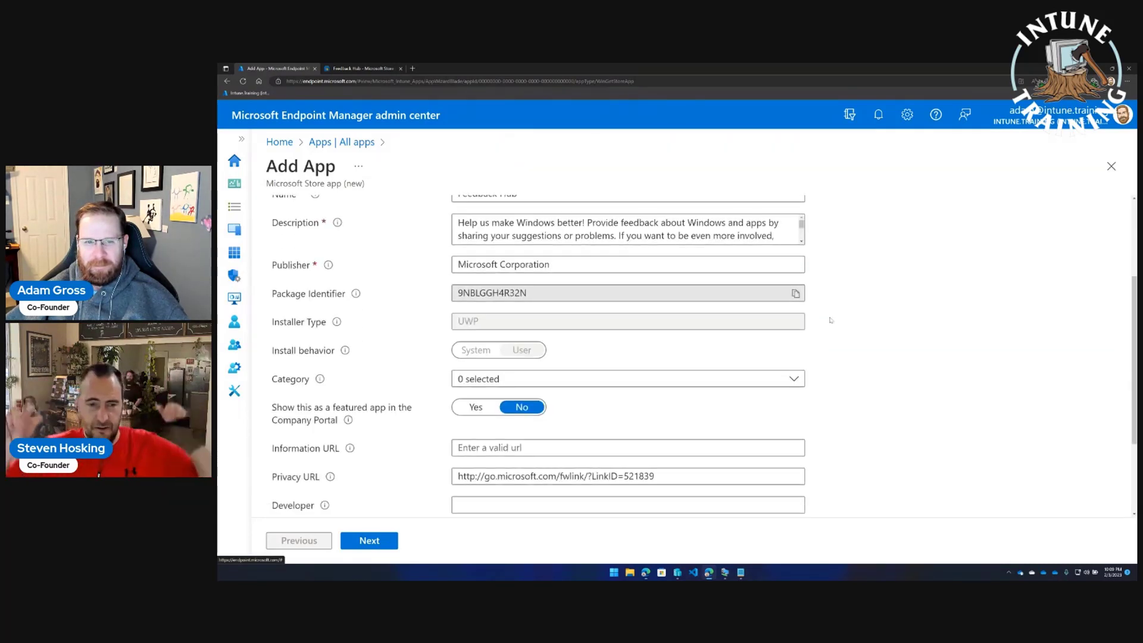
scroll(831, 320, "down", 2)
scroll(831, 320, "down", 1)
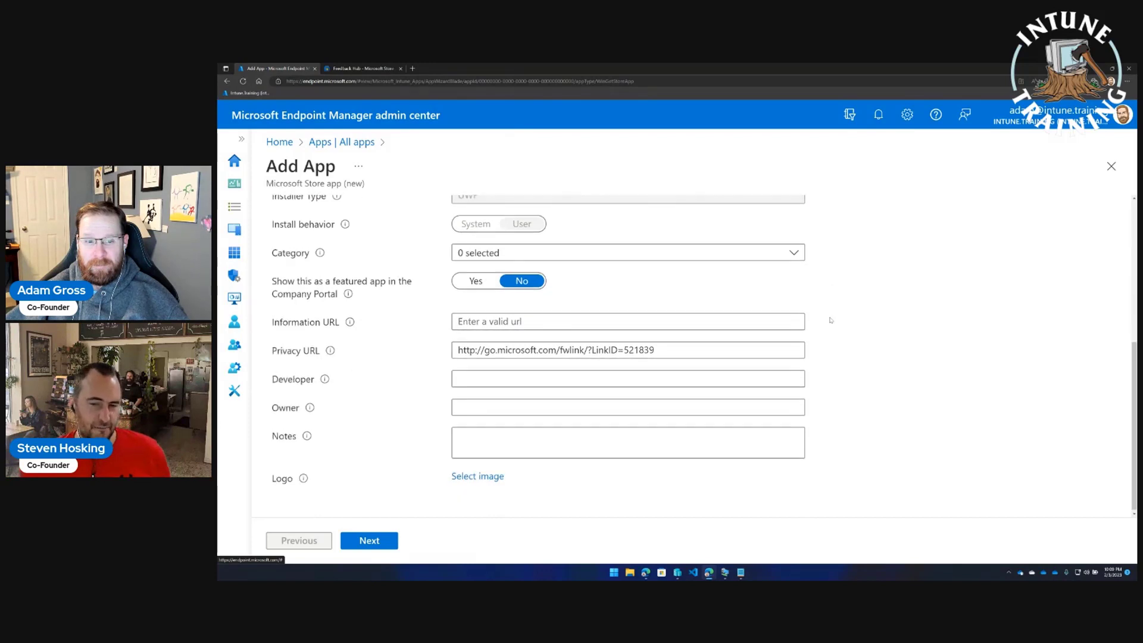
Save the Feedback Hub icon image from its Store web page into C:\temp
left_click(345, 68)
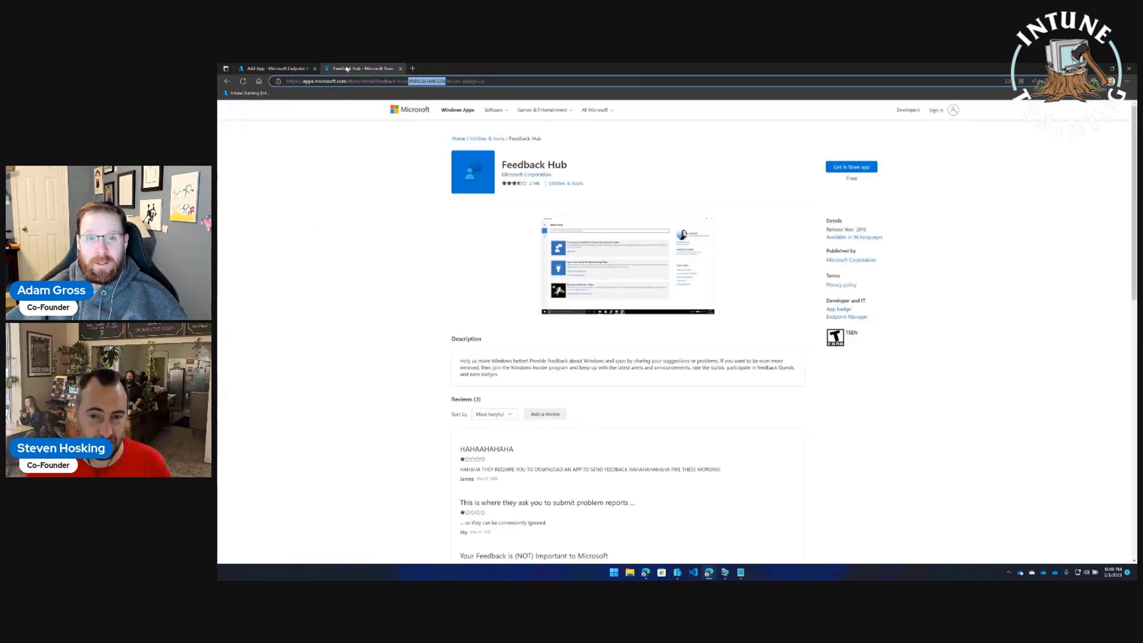
right_click(479, 183)
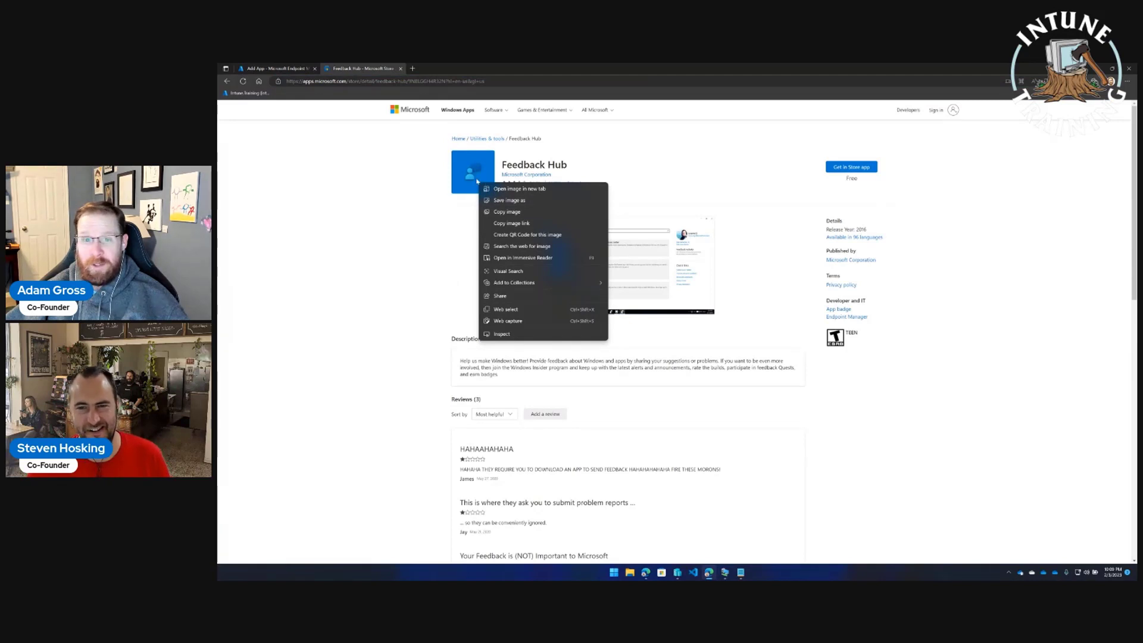
left_click(509, 200)
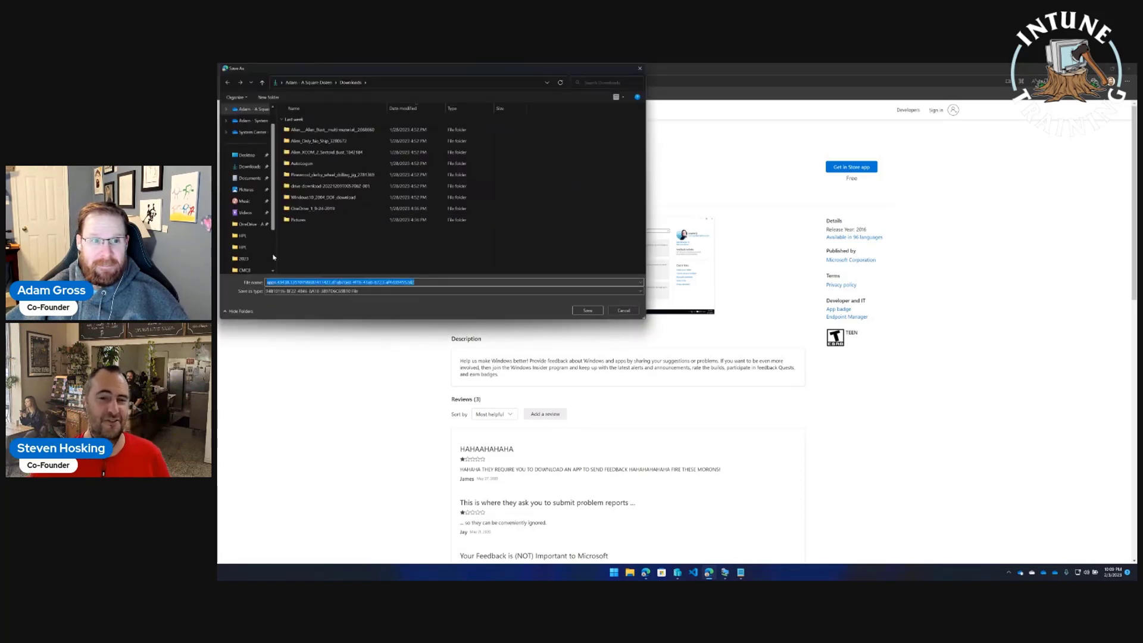
scroll(268, 247, "down", 3)
left_click(254, 236)
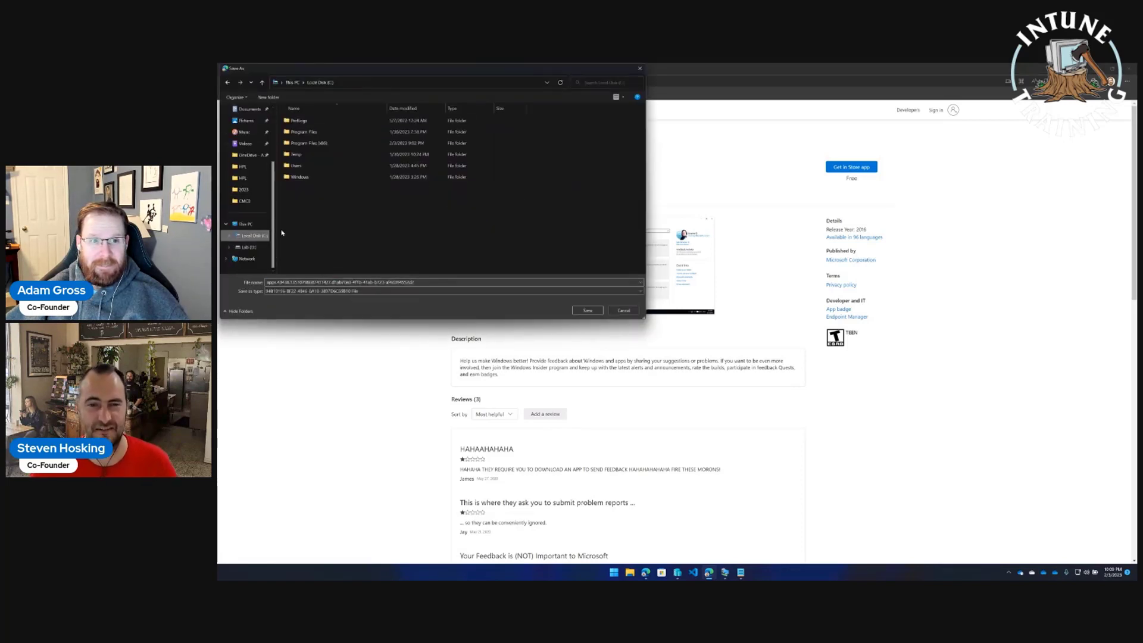
double_click(296, 155)
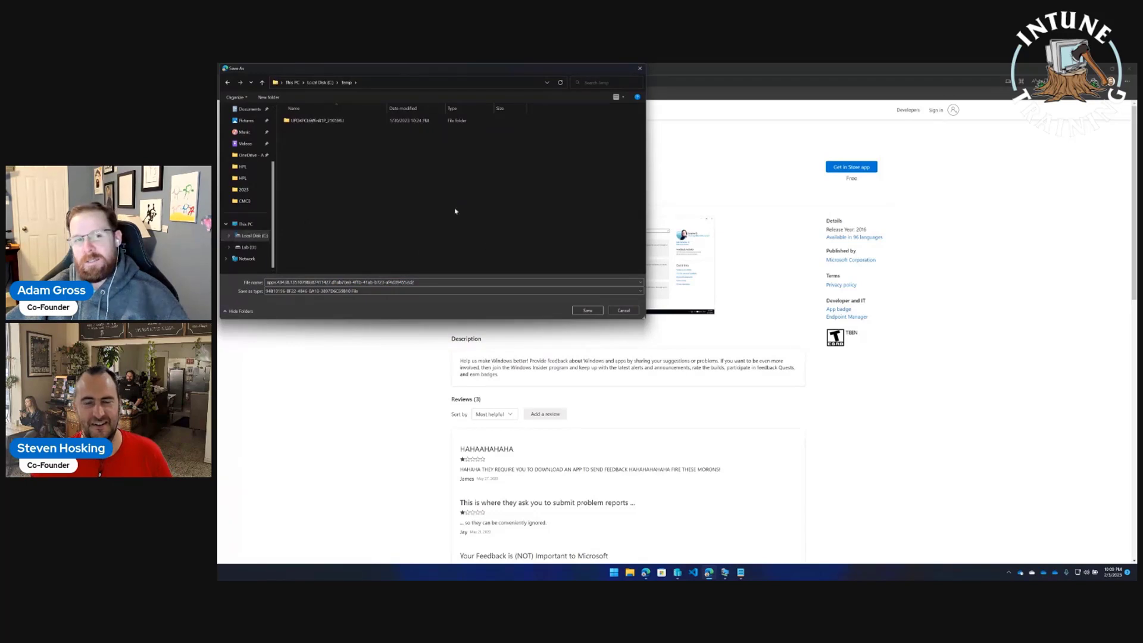
left_click(587, 309)
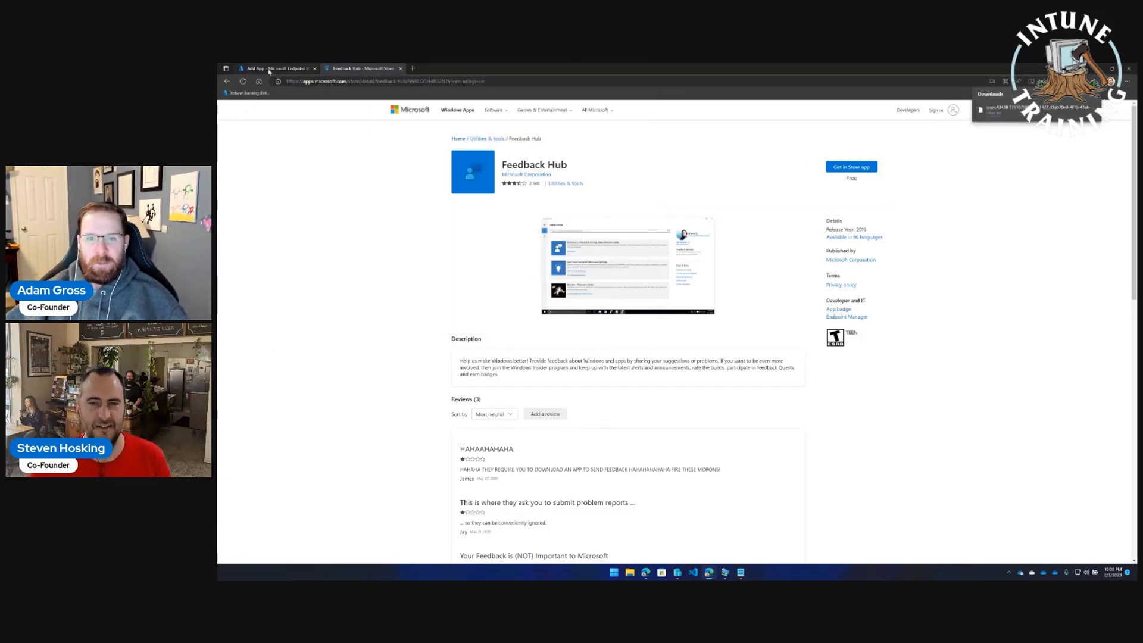
left_click(269, 71)
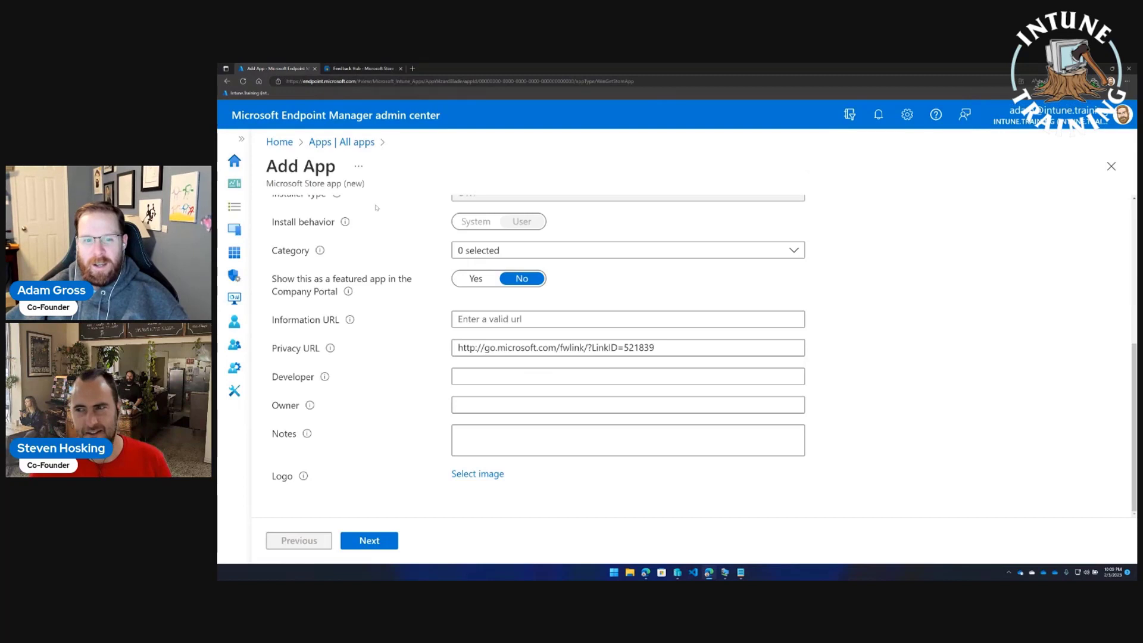
left_click(477, 474)
left_click(1012, 214)
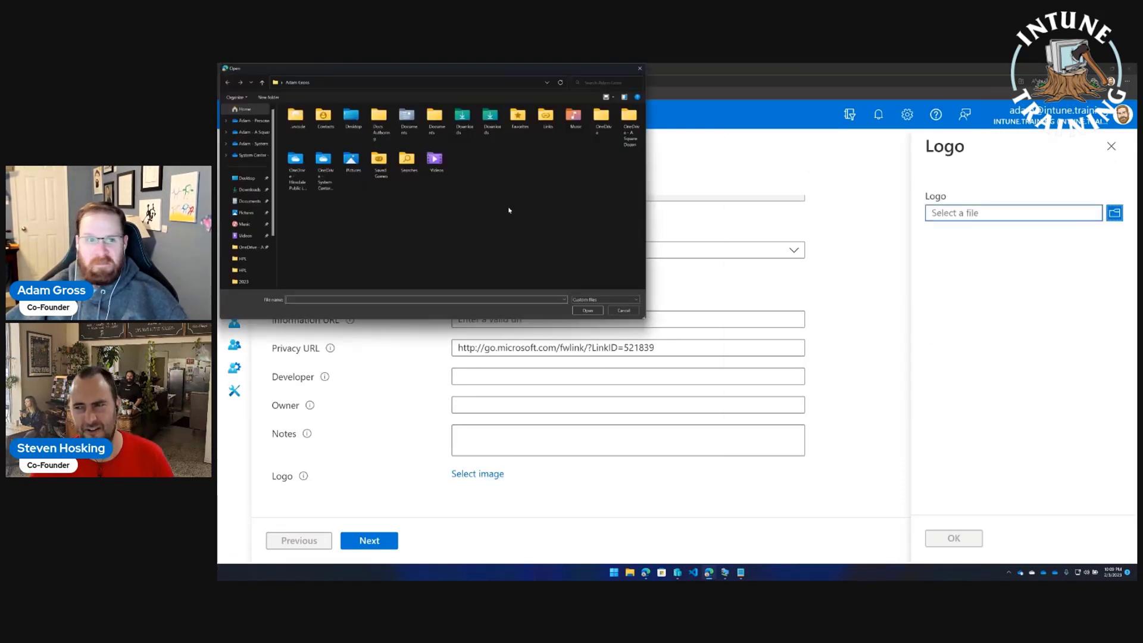
scroll(247, 238, "down", 3)
left_click(262, 246)
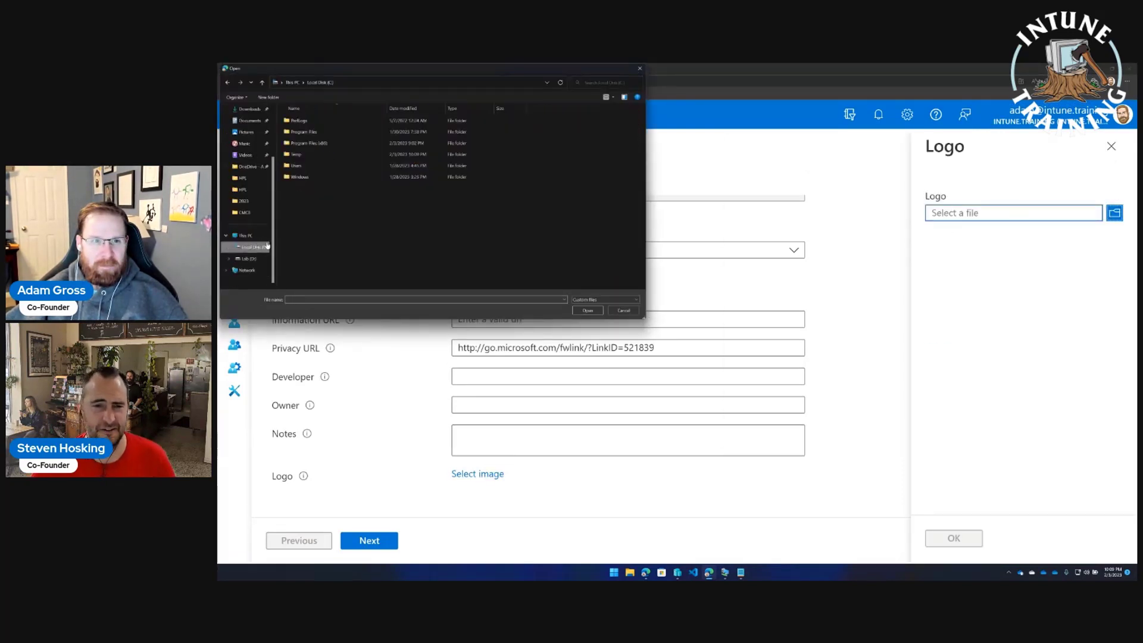
double_click(314, 155)
left_click(603, 300)
left_click(596, 311)
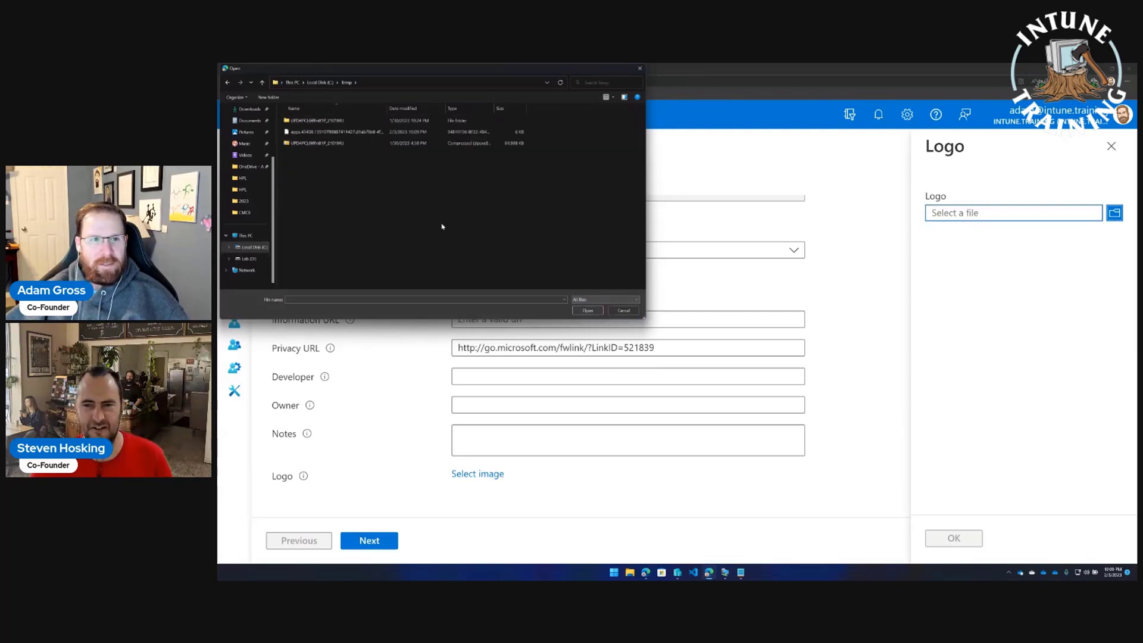
double_click(343, 132)
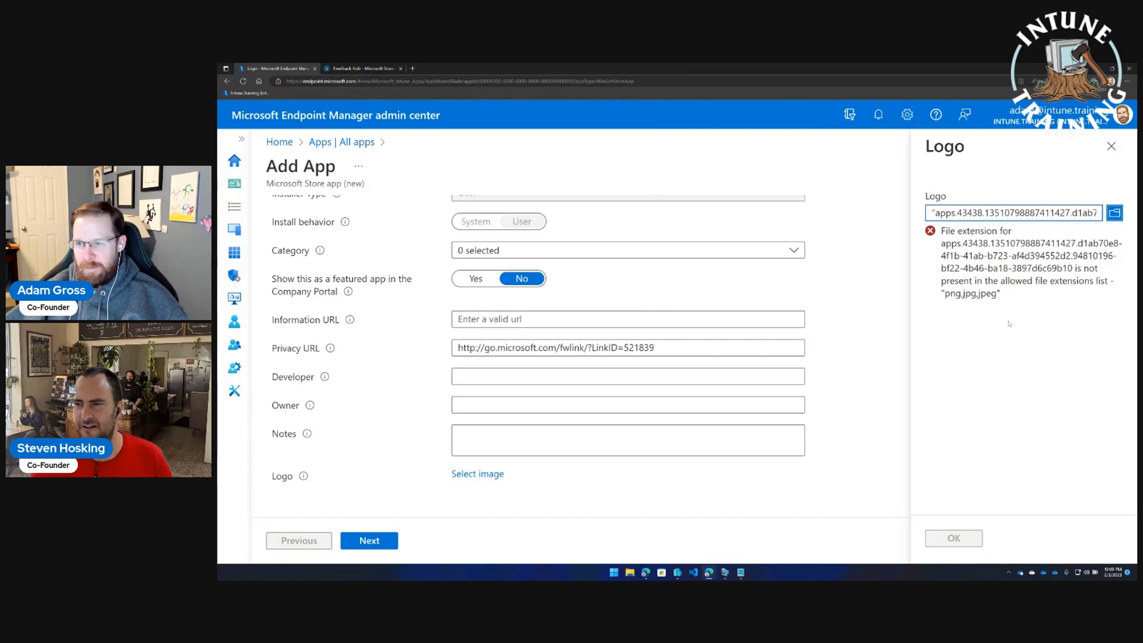
left_click(1119, 148)
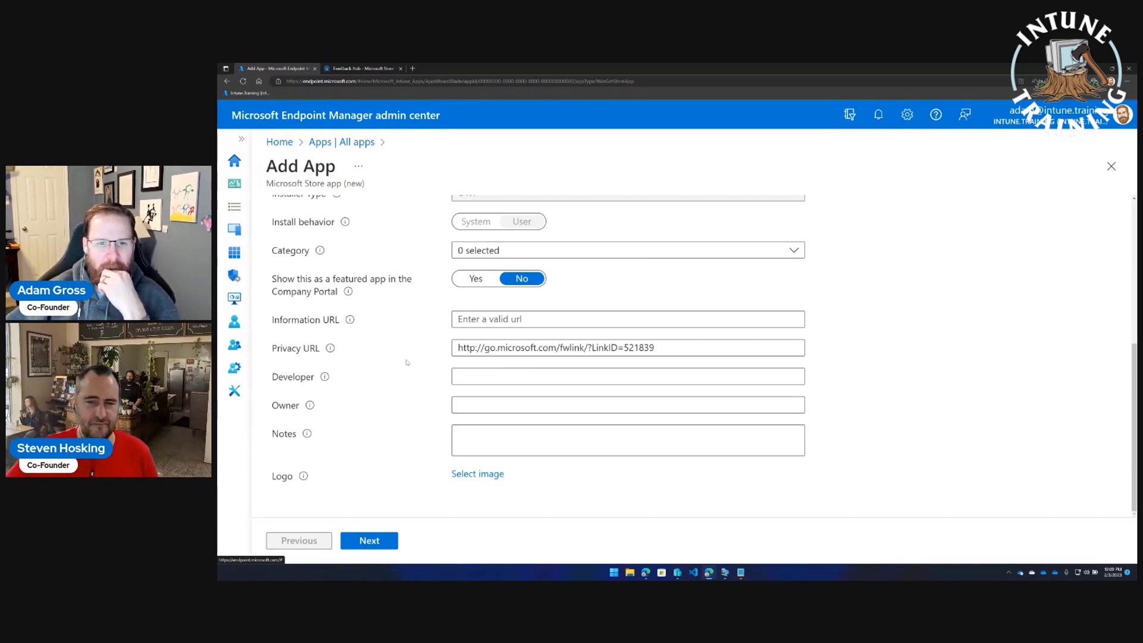
Review the Feedback Hub App information fields and continue to Scope tags
scroll(408, 360, "up", 3)
scroll(409, 360, "down", 1)
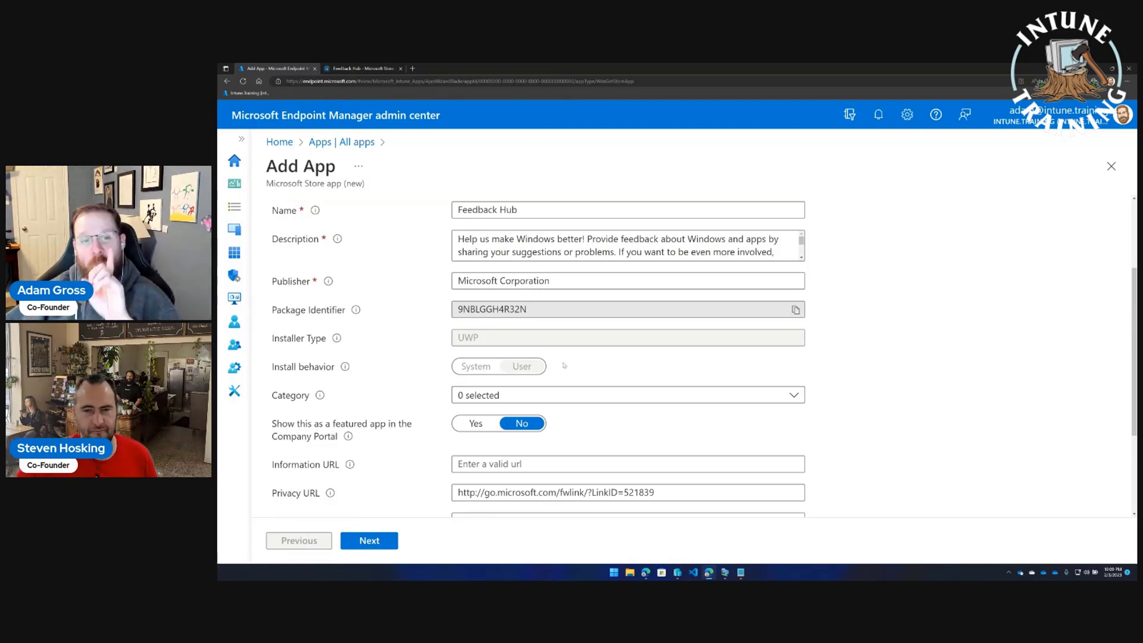
scroll(580, 367, "up", 2)
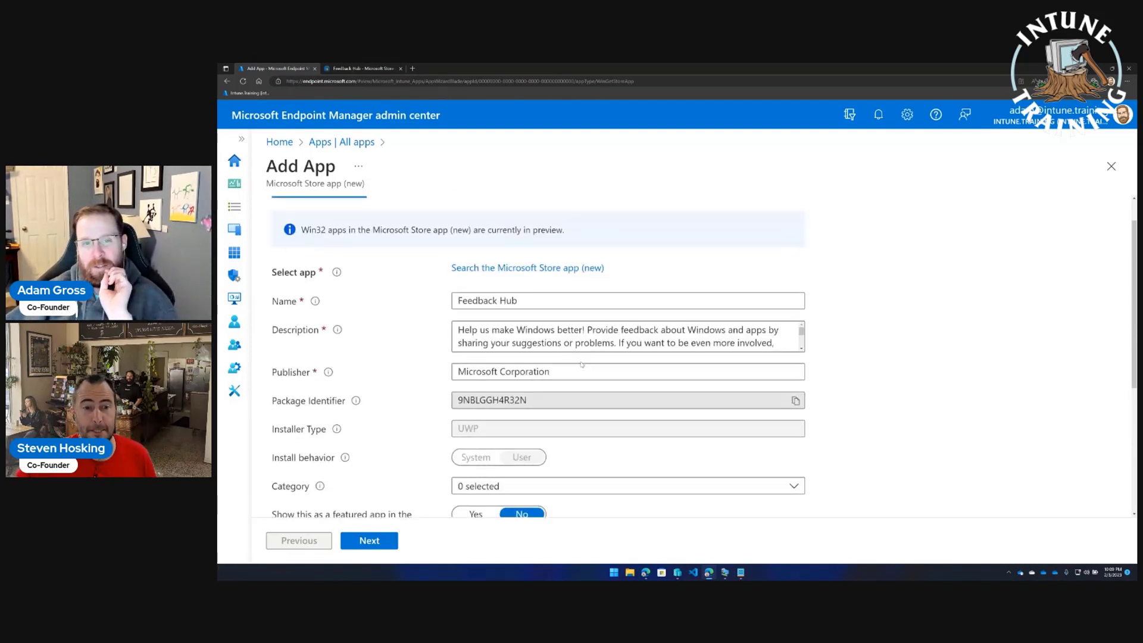
scroll(411, 324, "up", 1)
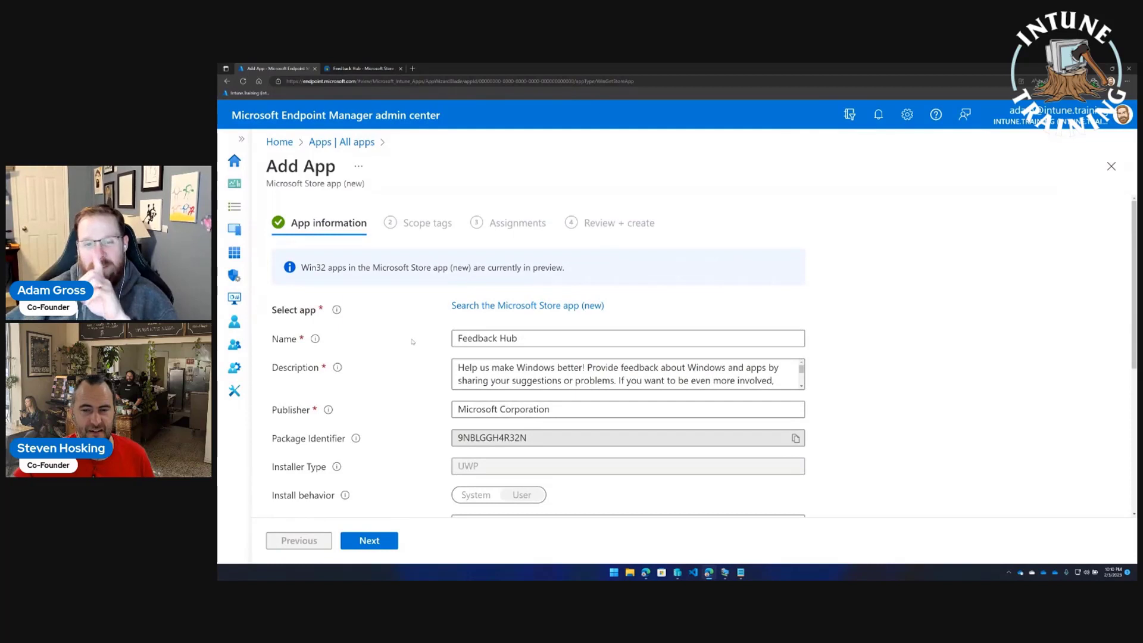
scroll(412, 341, "down", 3)
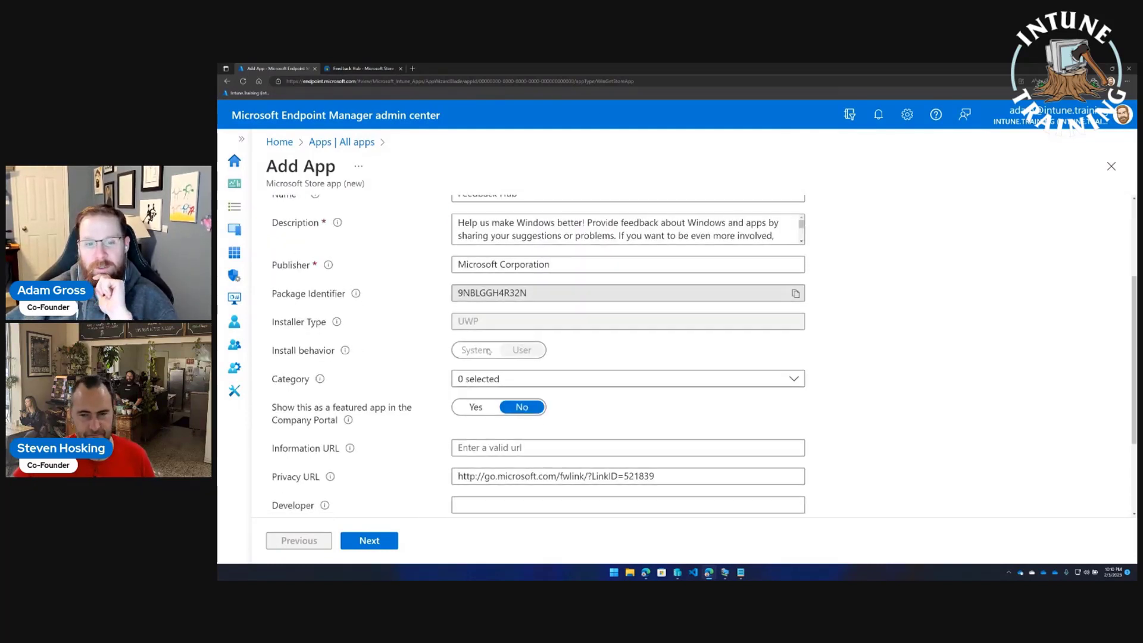
scroll(571, 354, "down", 3)
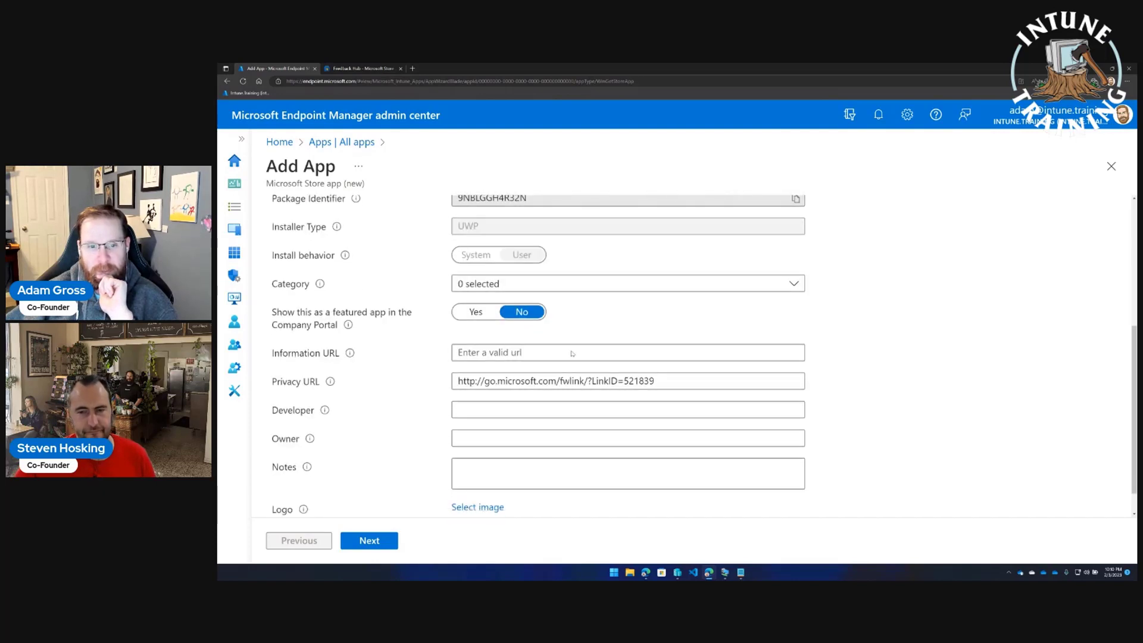
left_click(382, 544)
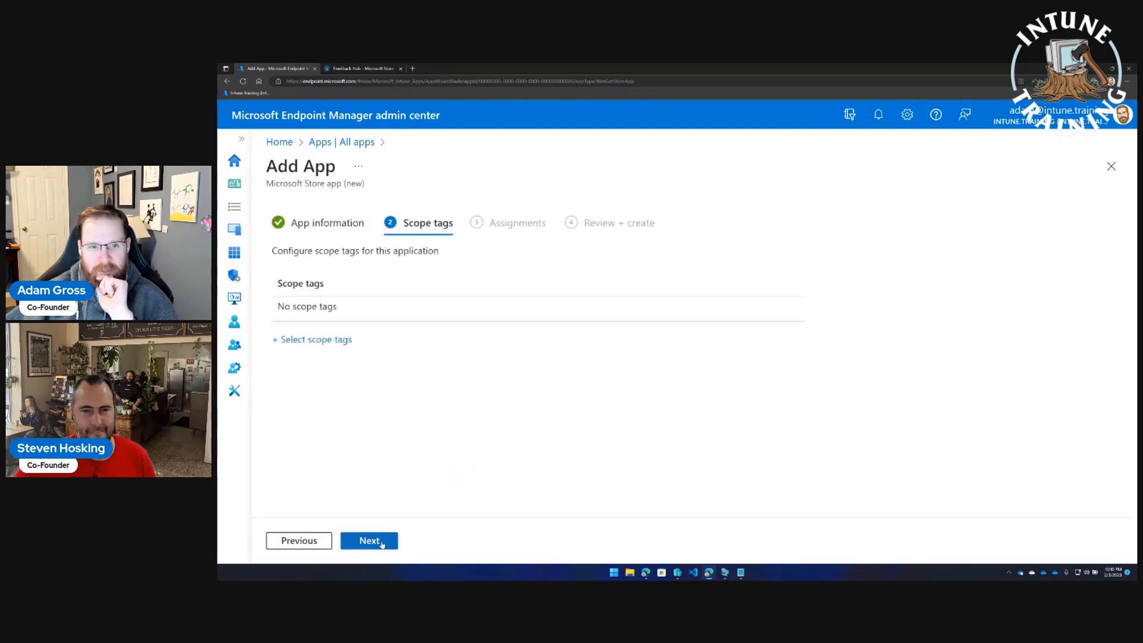
Add an Uninstall assignment for all devices with all toast notifications hidden
left_click(378, 542)
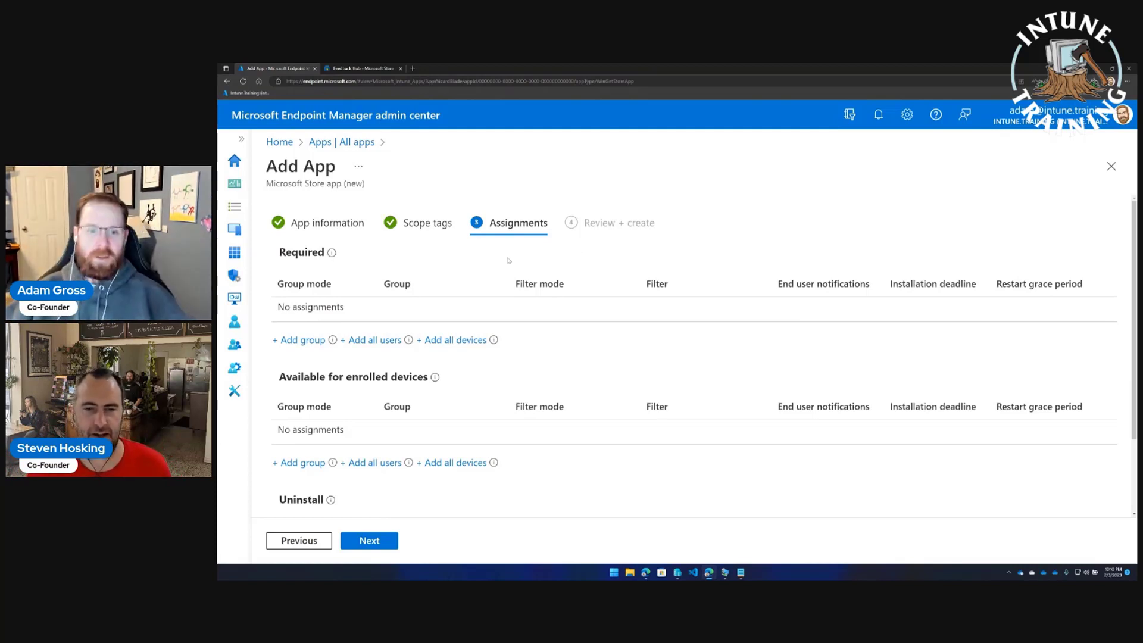
scroll(459, 476, "down", 2)
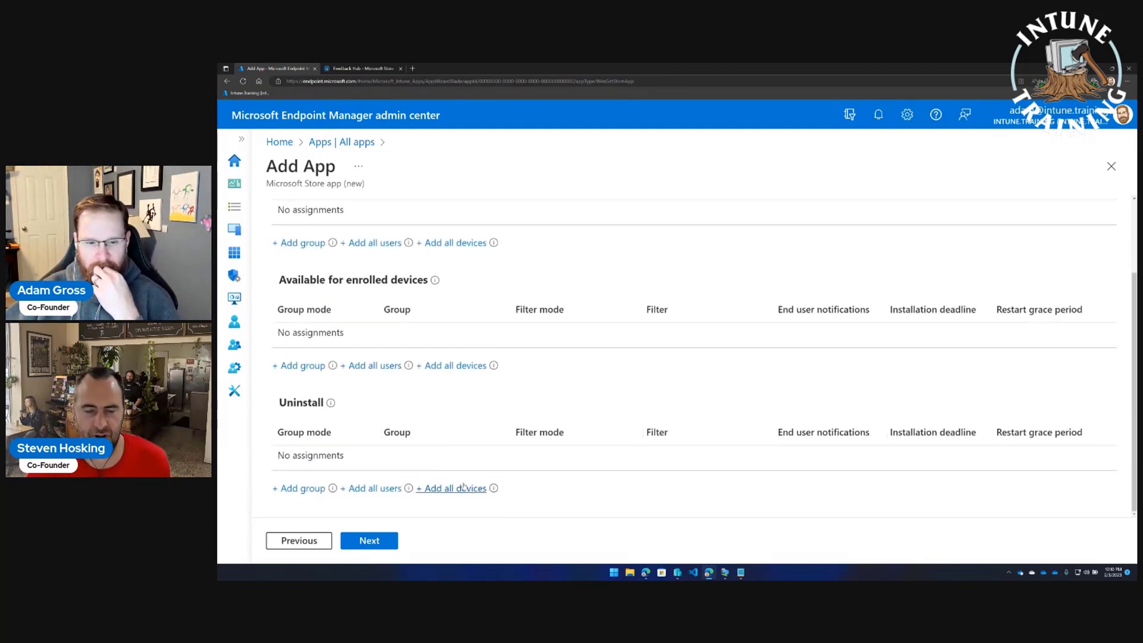
left_click(459, 488)
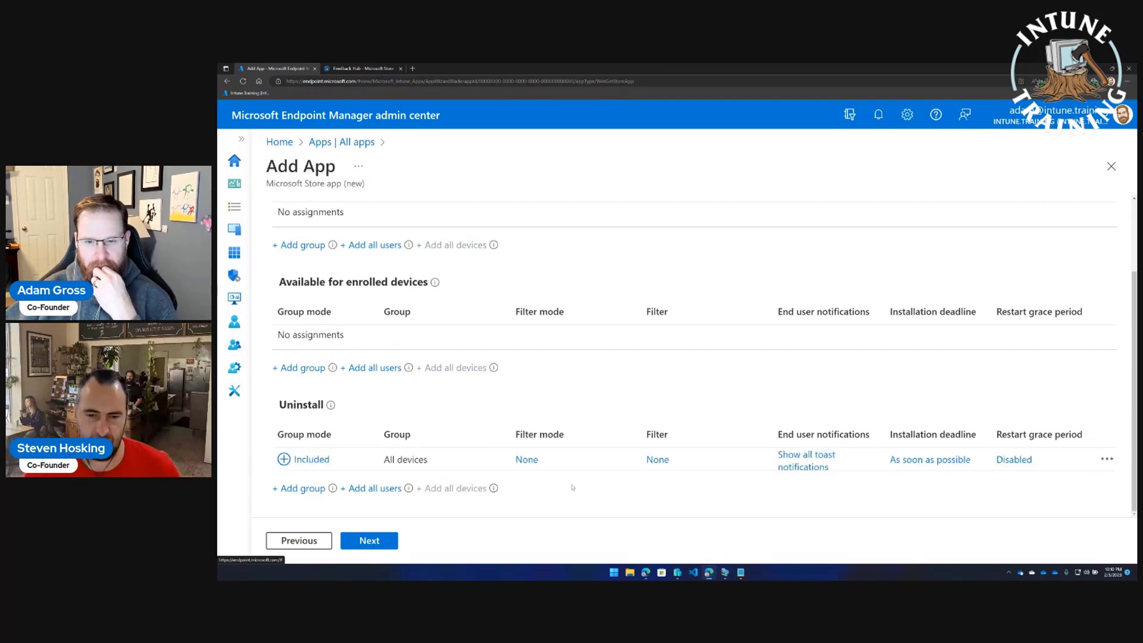
left_click(807, 458)
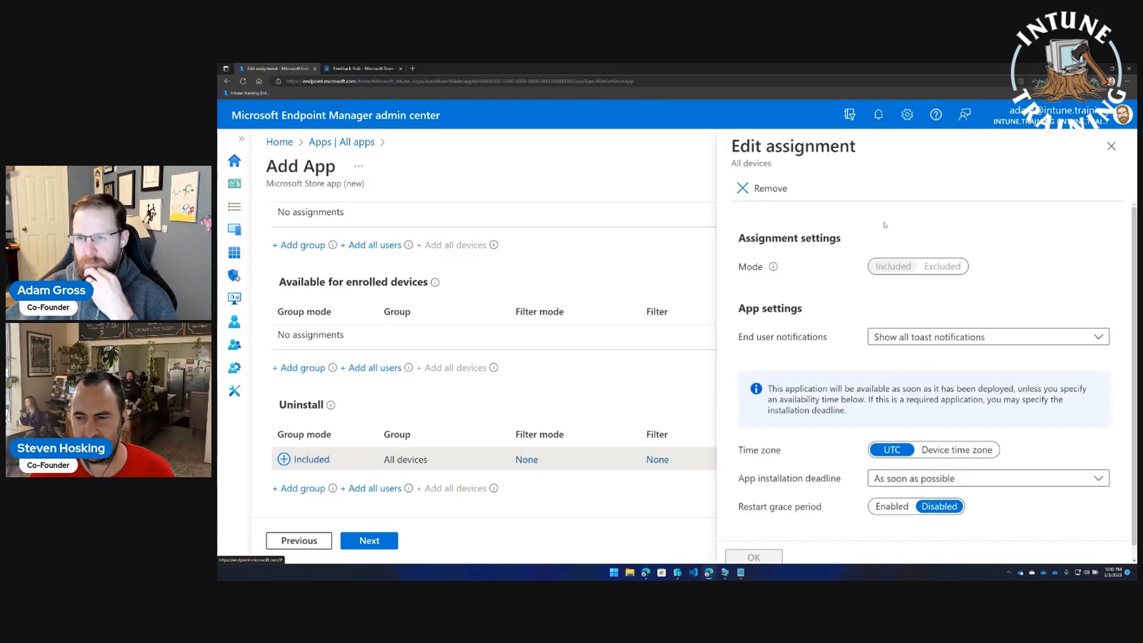
left_click(927, 337)
left_click(929, 400)
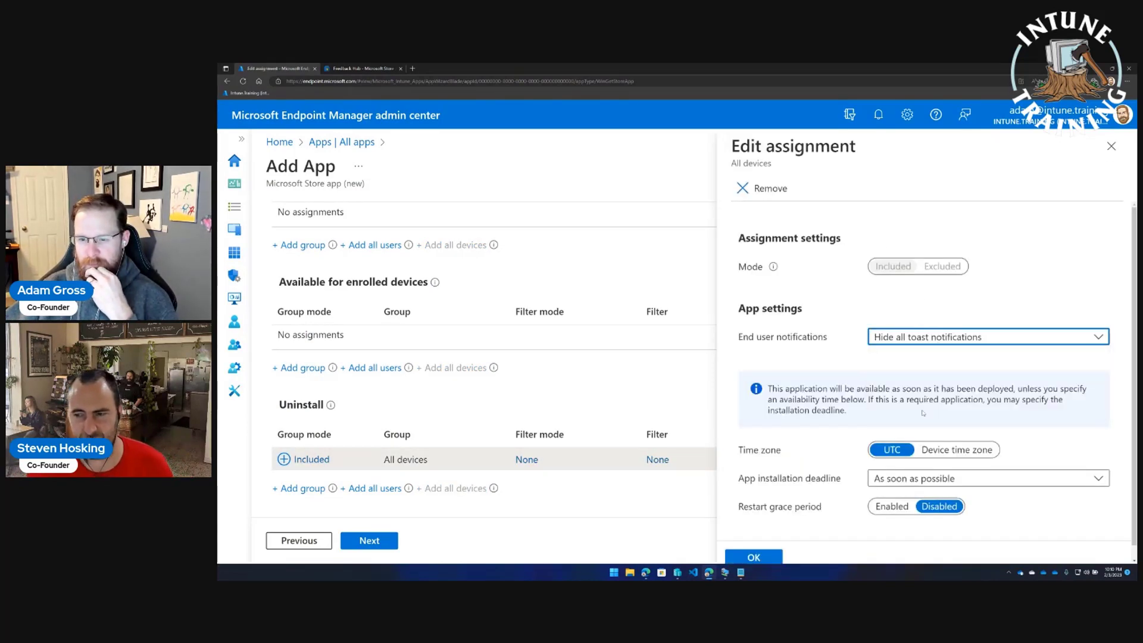
left_click(753, 557)
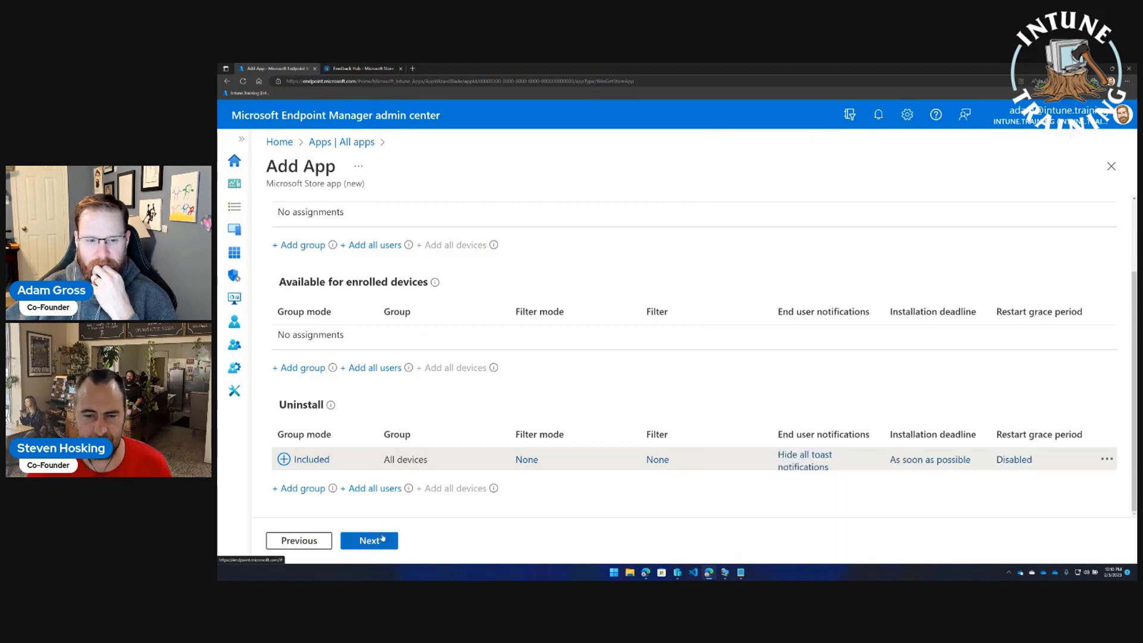
Review and create the Feedback Hub app, then bring the VM window forward
left_click(383, 539)
left_click(370, 541)
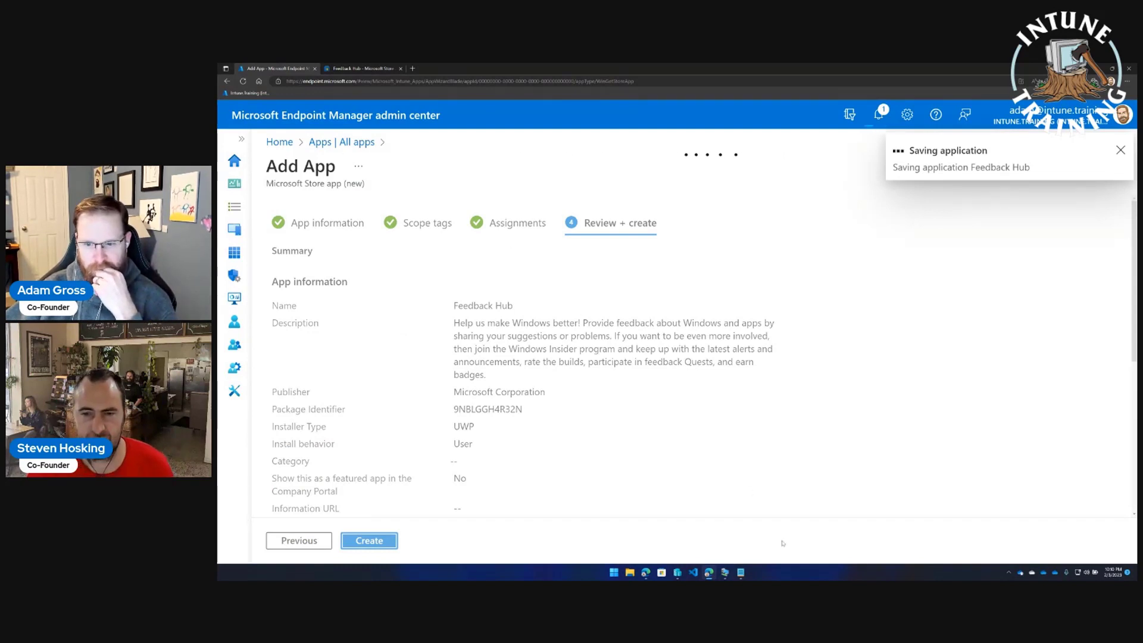
left_click(725, 573)
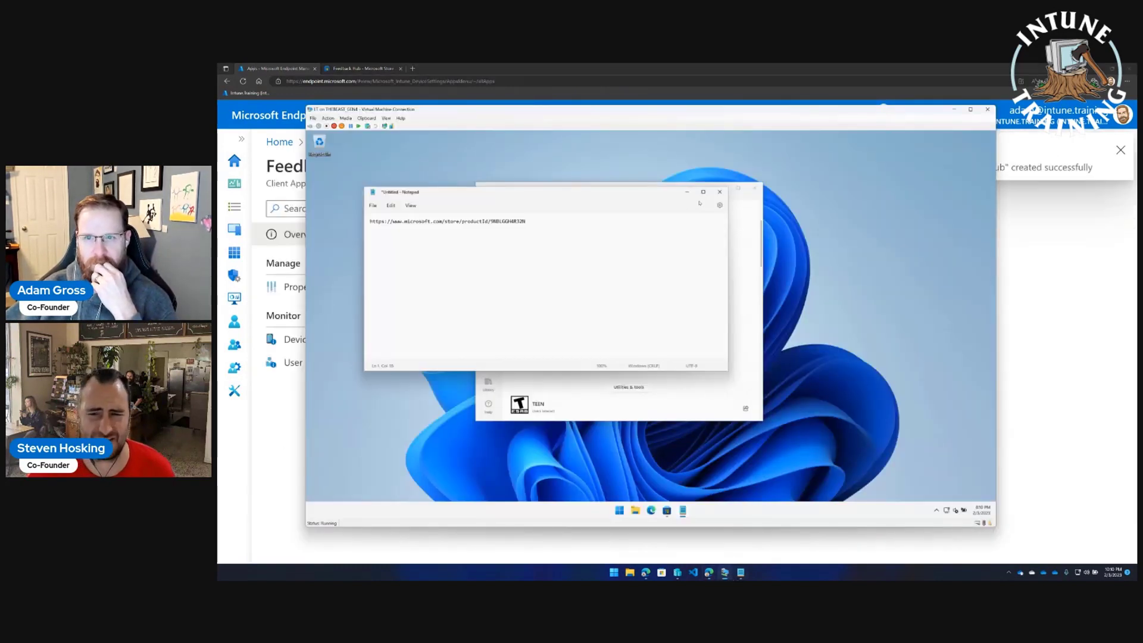
Close Notepad without saving, return the Store to Home, and close the Microsoft Store
left_click(719, 192)
left_click(547, 299)
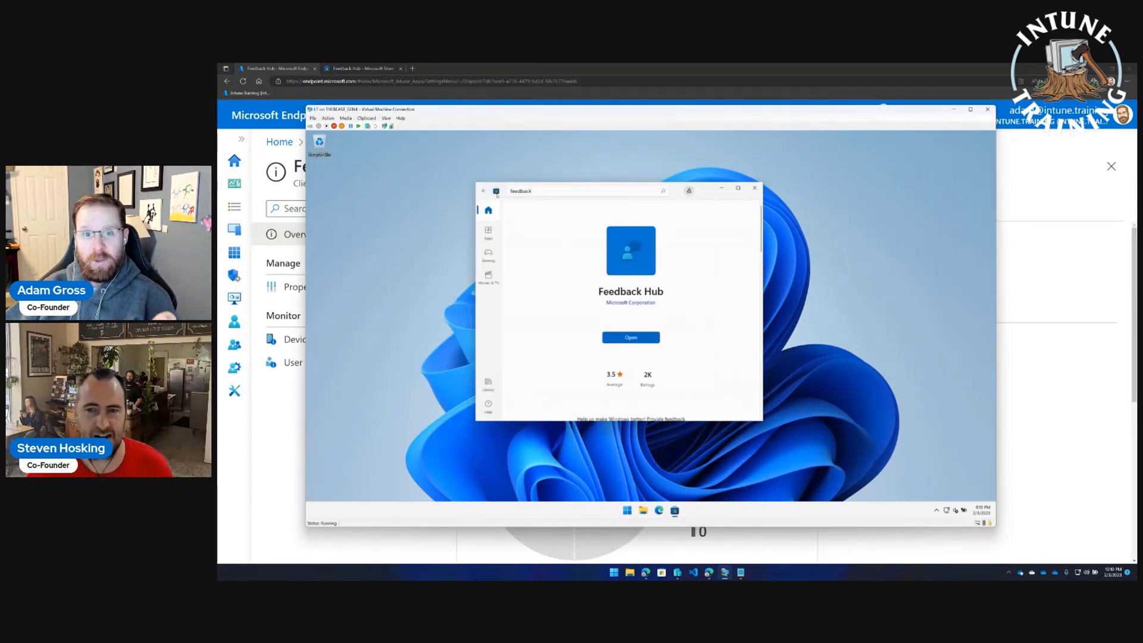
left_click(489, 211)
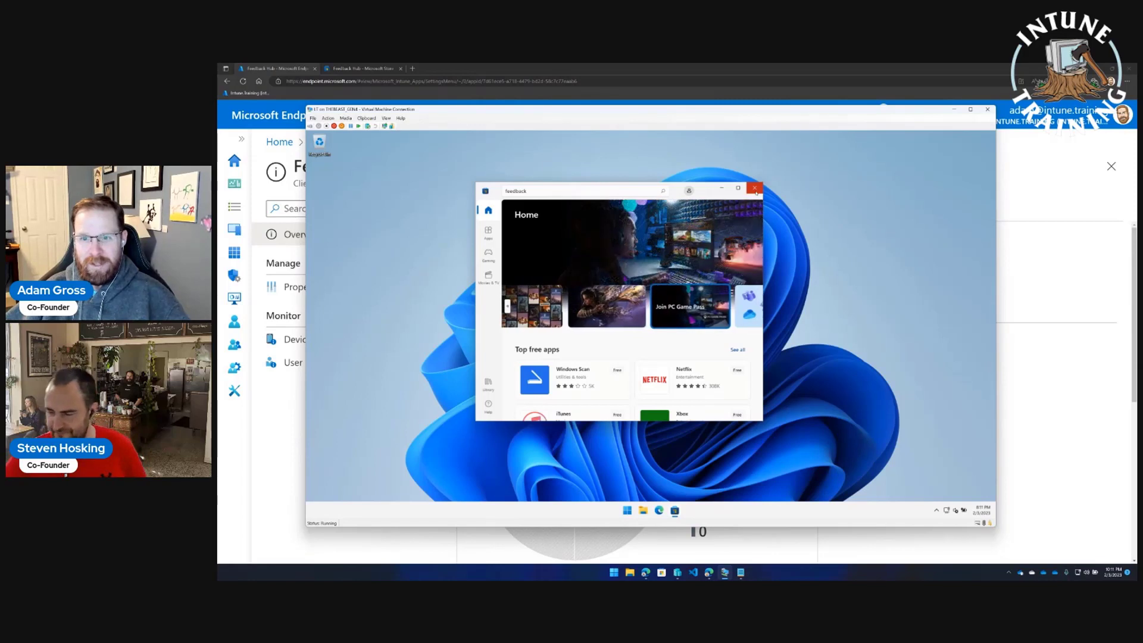
left_click(756, 190)
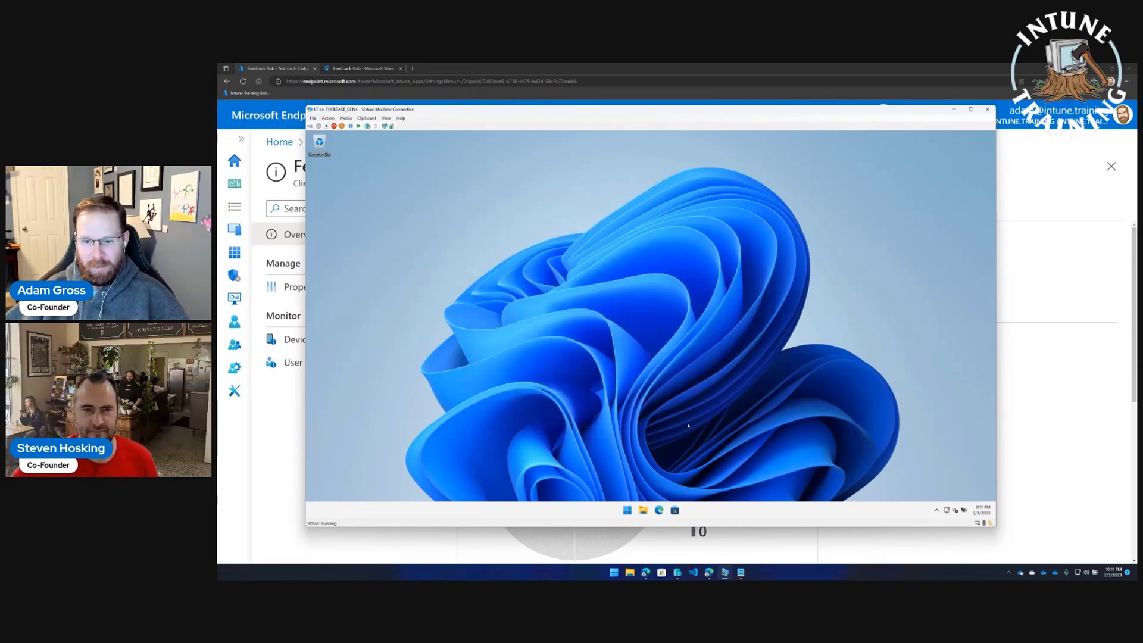
Launch Company Portal from the VM's Start > All apps list
left_click(627, 512)
left_click(729, 281)
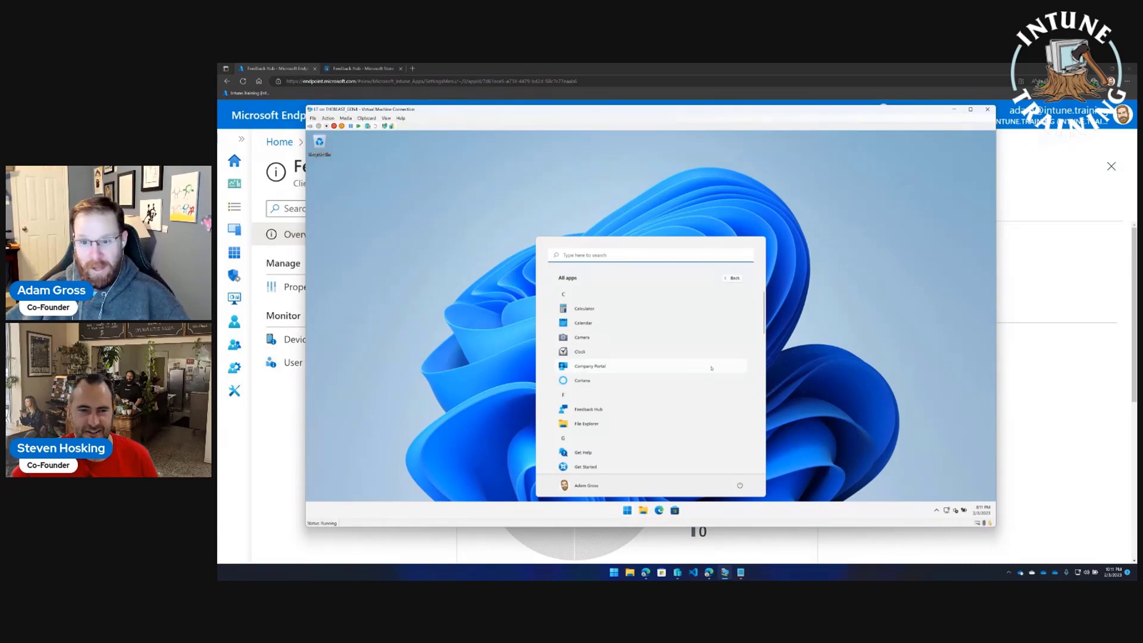
left_click(606, 369)
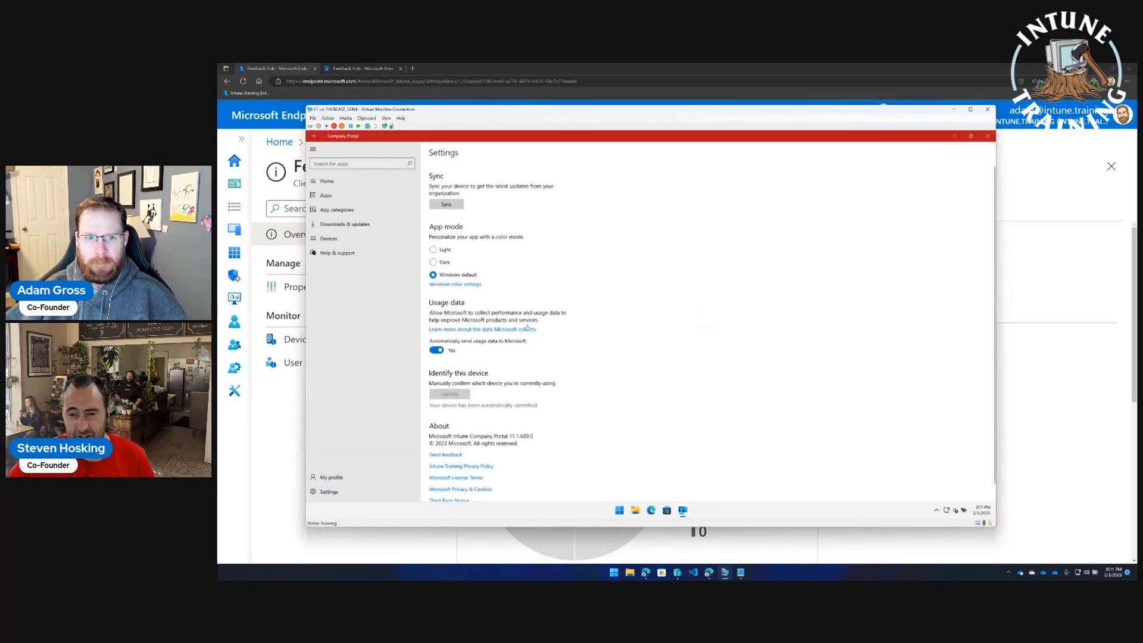
Launch Feedback Hub via a 'feed' search, close it, then open Company Portal Settings
key("super")
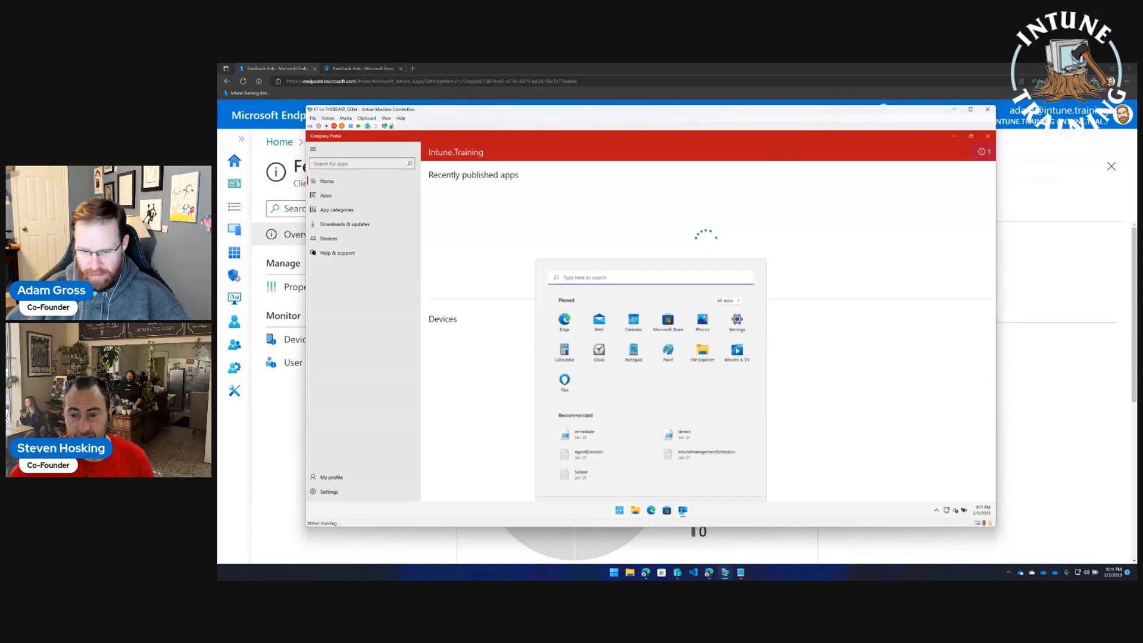
type("feed")
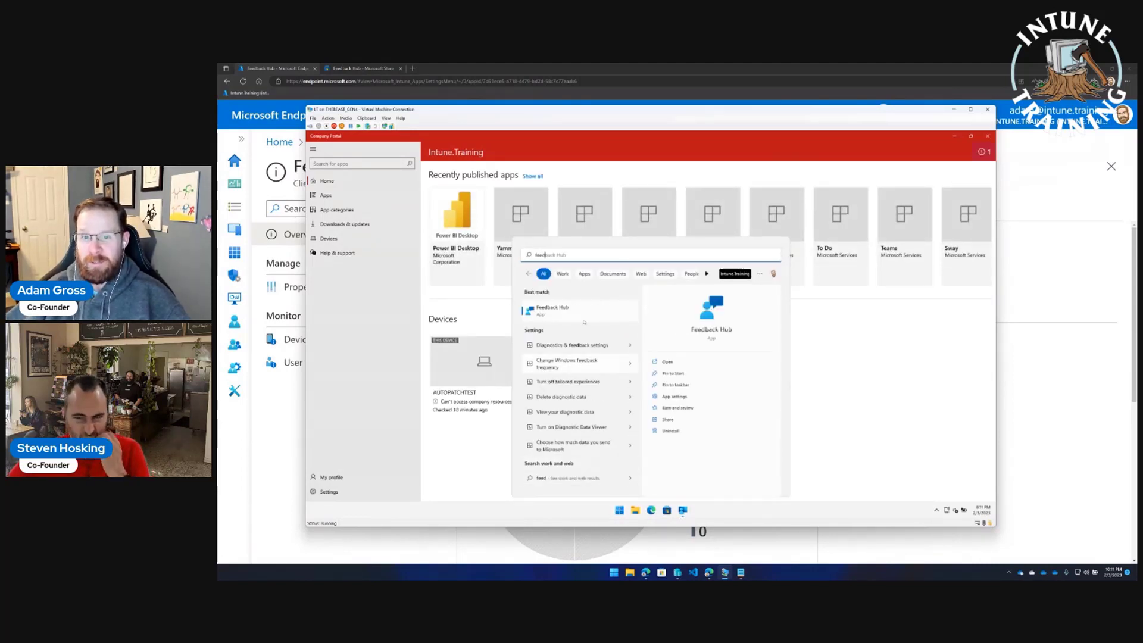
left_click(588, 306)
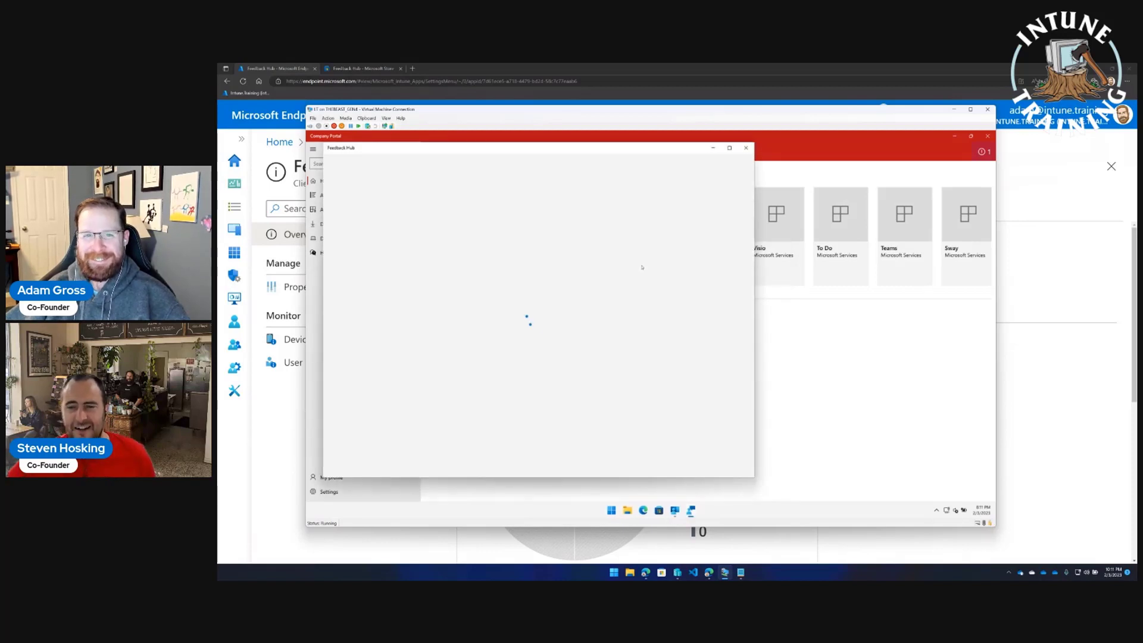
left_click_drag(595, 160, 657, 164)
left_click(743, 224)
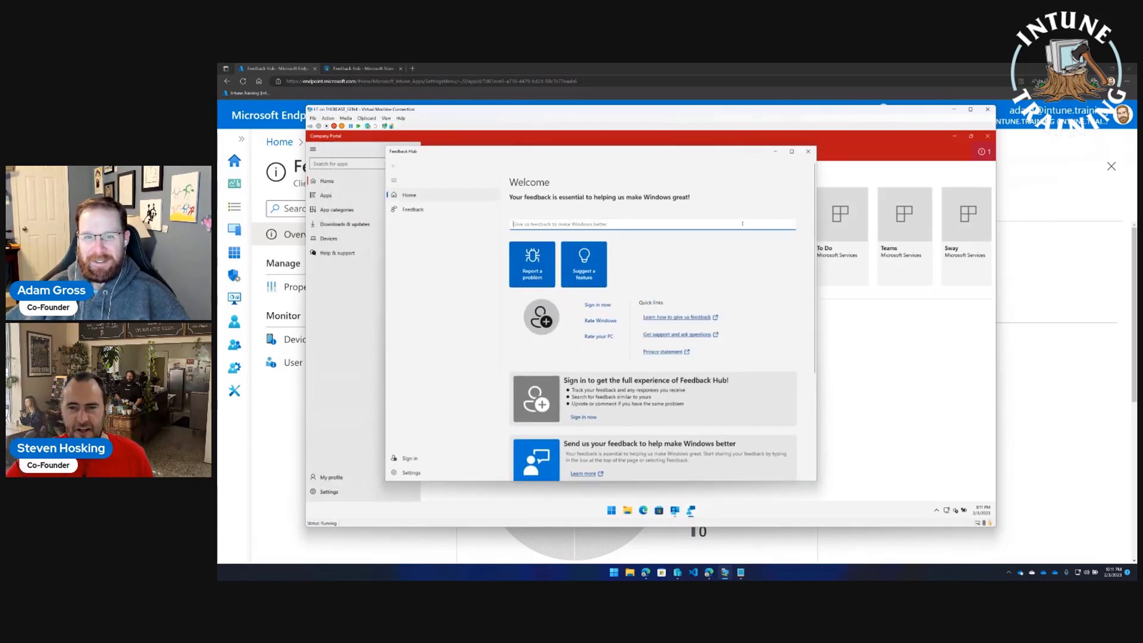
left_click(808, 151)
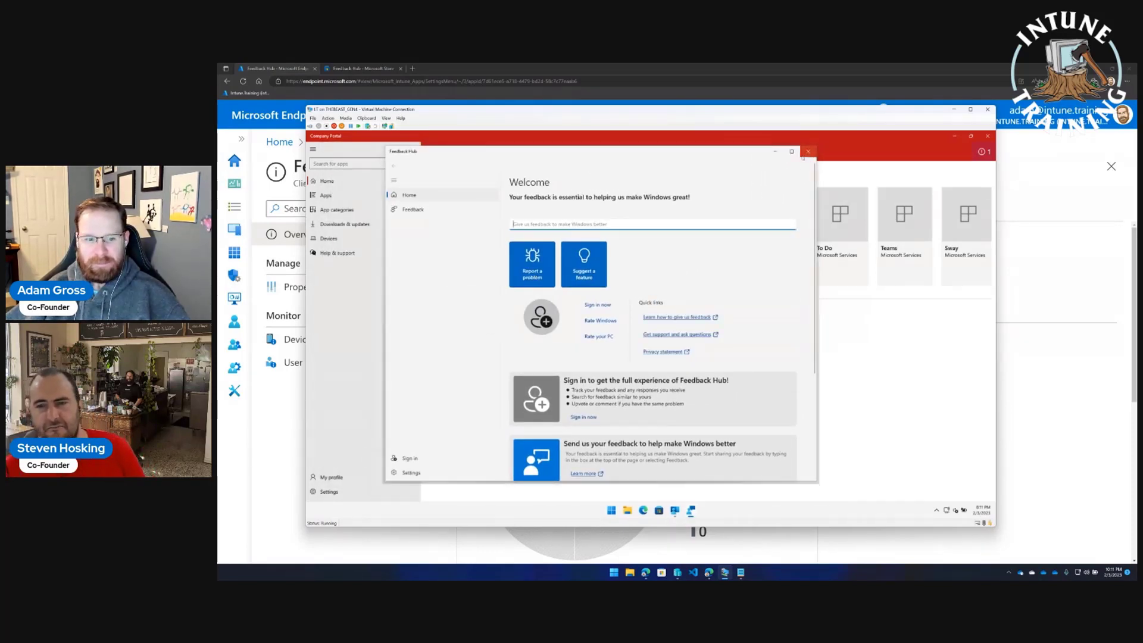
left_click(329, 492)
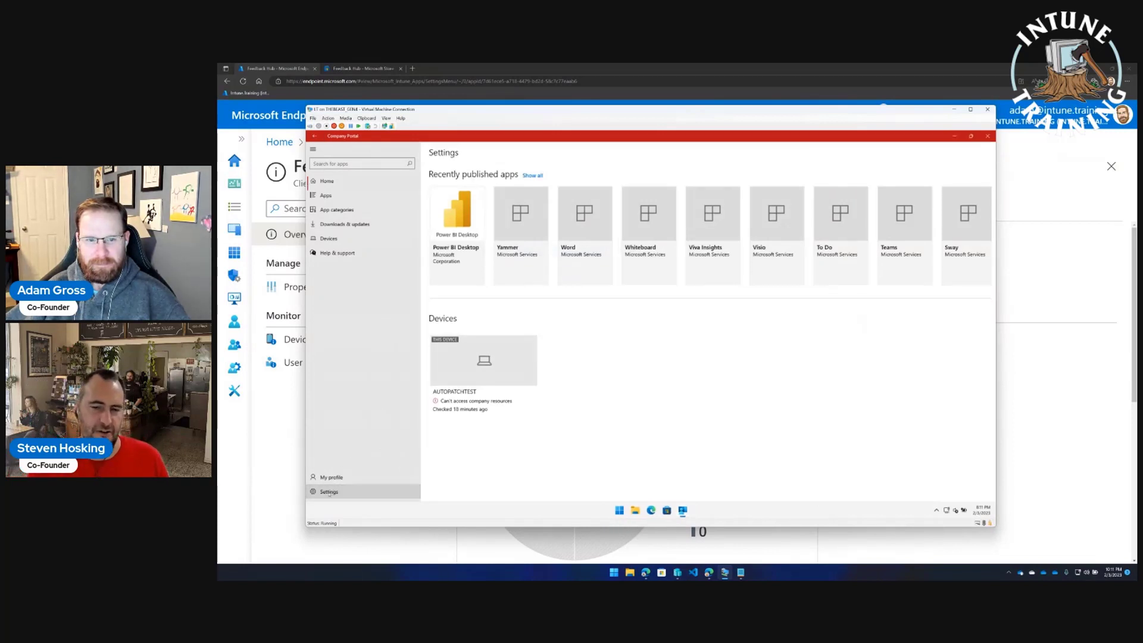
Start a Company Portal device sync and check the VM's All apps list
left_click(456, 207)
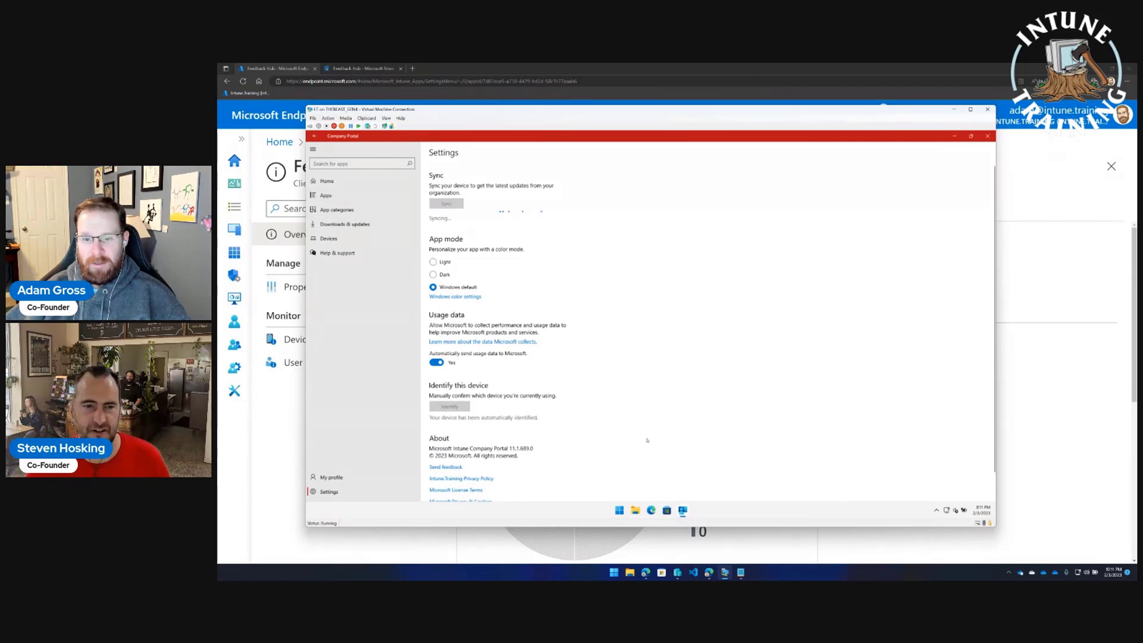
left_click(621, 512)
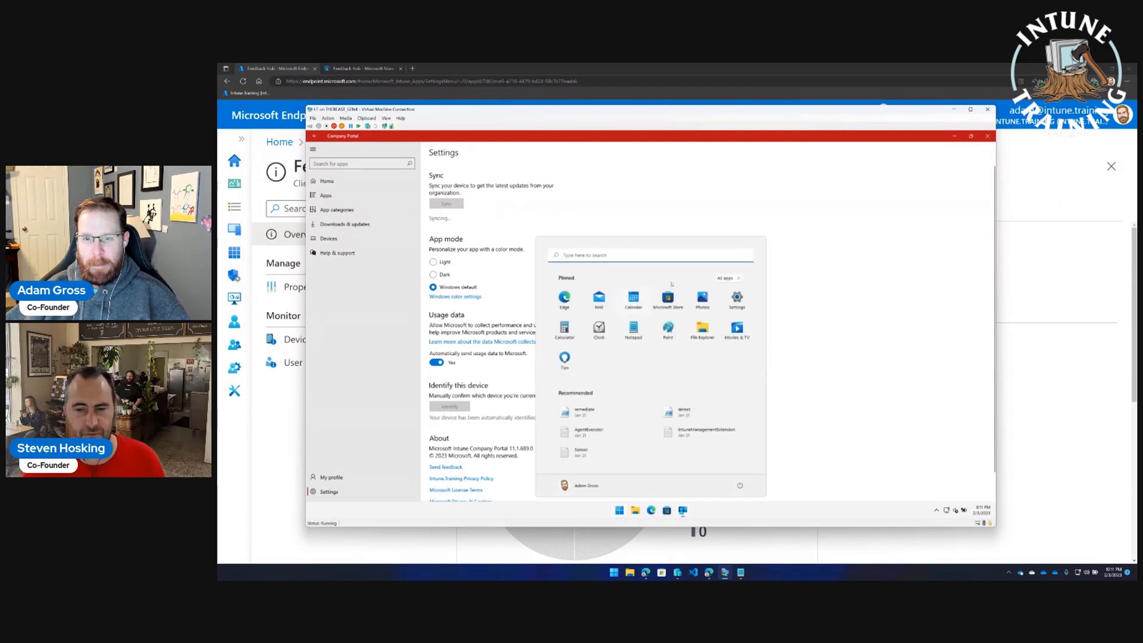
left_click(732, 280)
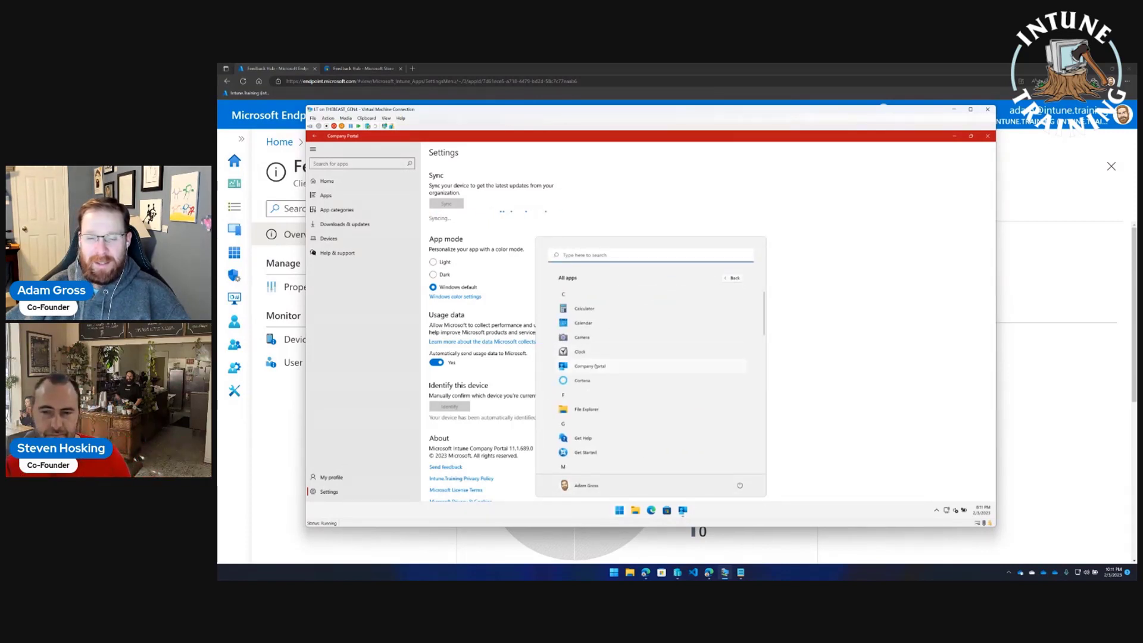
left_click(684, 358)
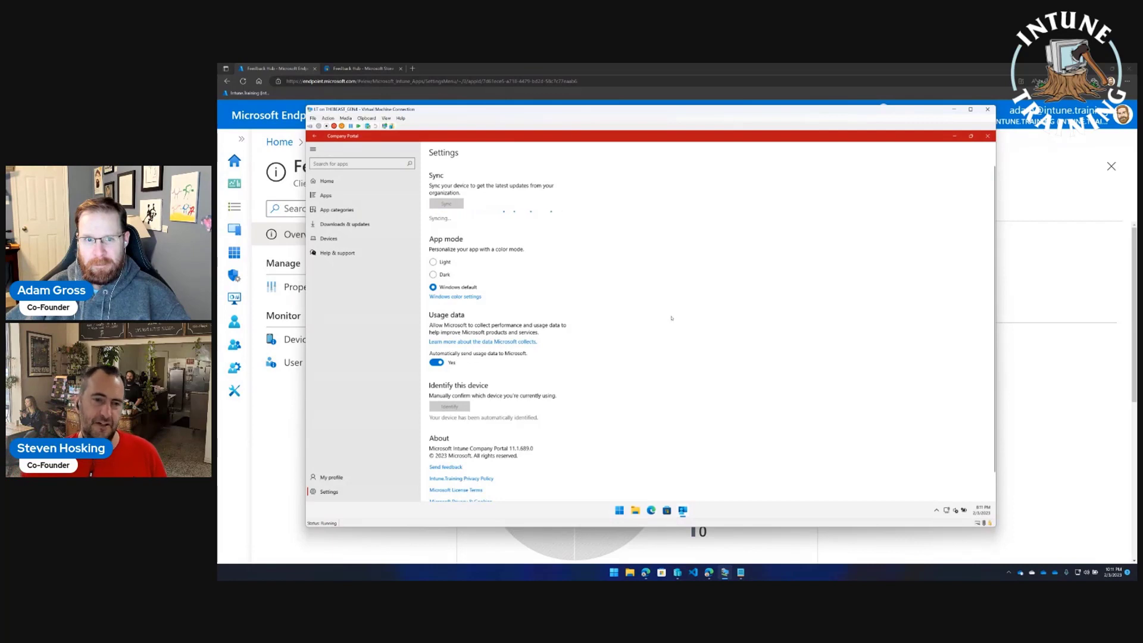
Scroll through All apps to confirm Feedback Hub is gone and Xbox Game Bar remains
left_click(620, 512)
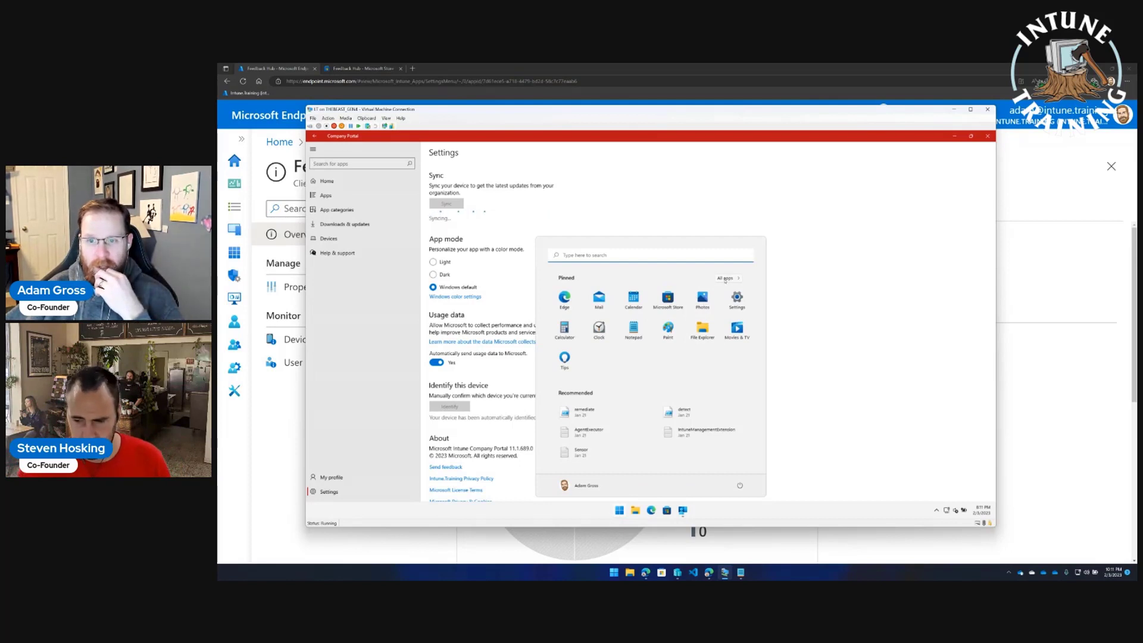
left_click(725, 279)
scroll(672, 377, "down", 5)
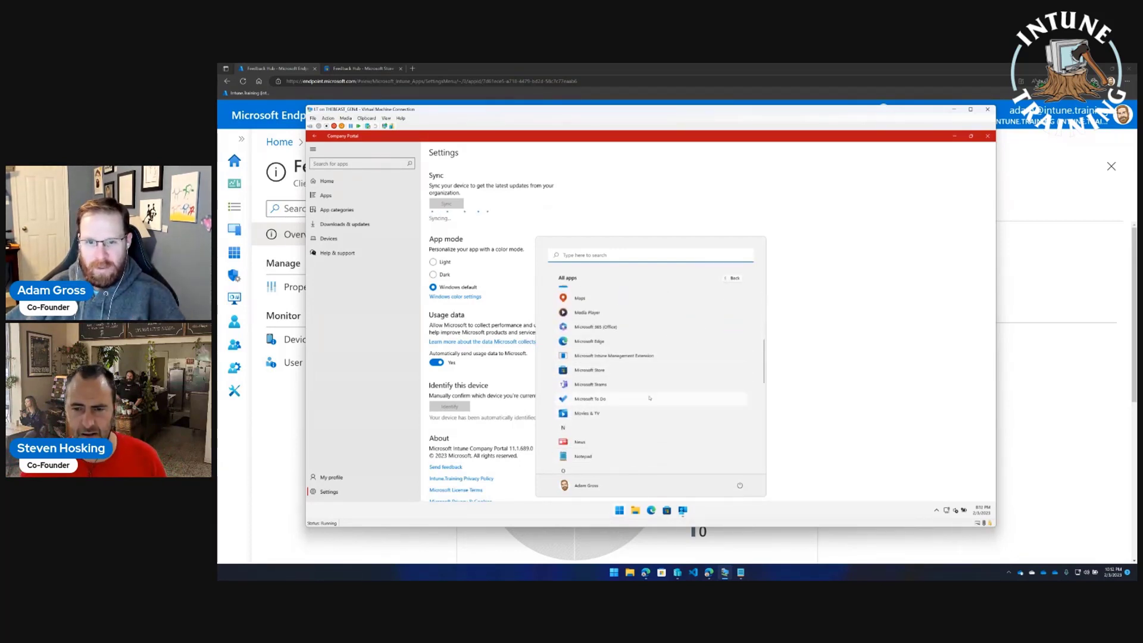
scroll(649, 397, "down", 5)
scroll(644, 408, "down", 3)
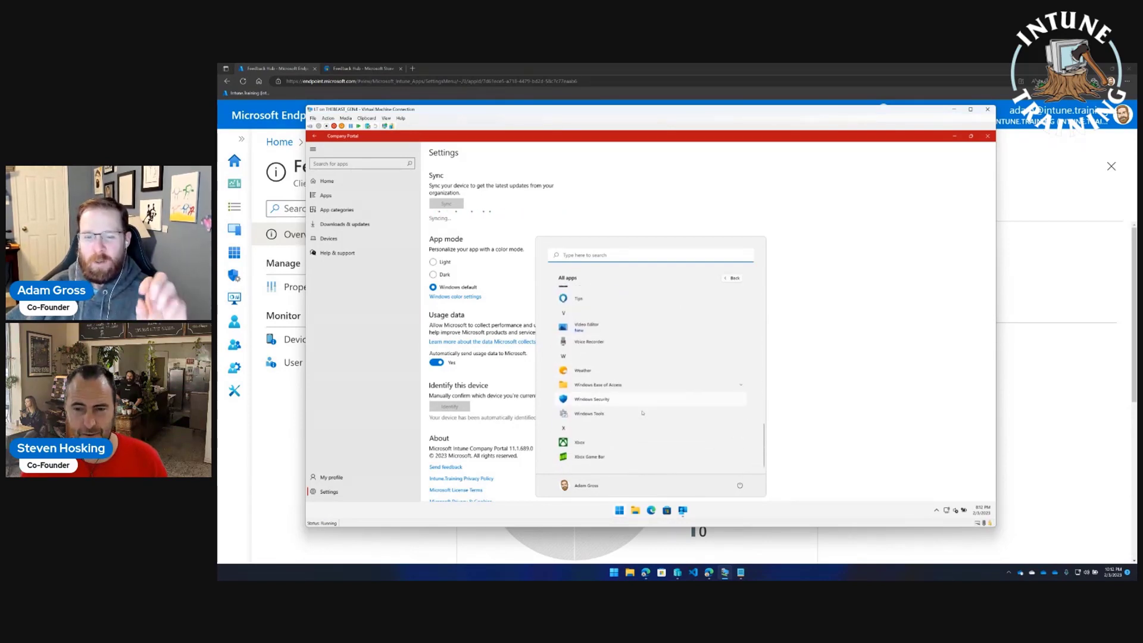
scroll(651, 375, "up", 10)
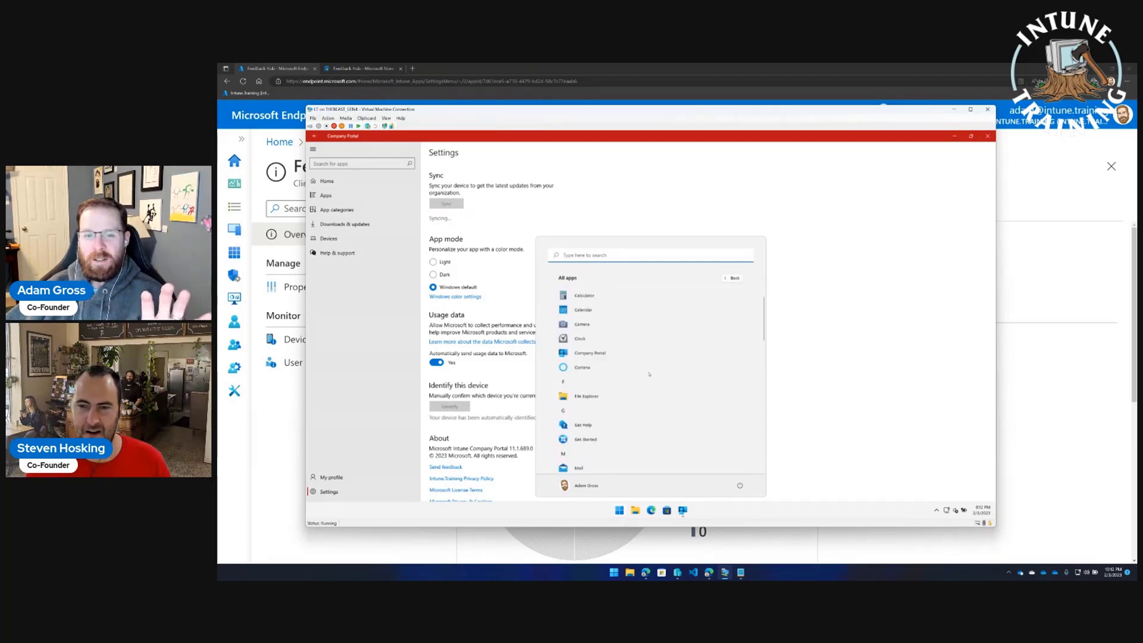
Return Start to pinned apps and wait for the 2/3/2023 8:13:00 PM sync to succeed
left_click(730, 278)
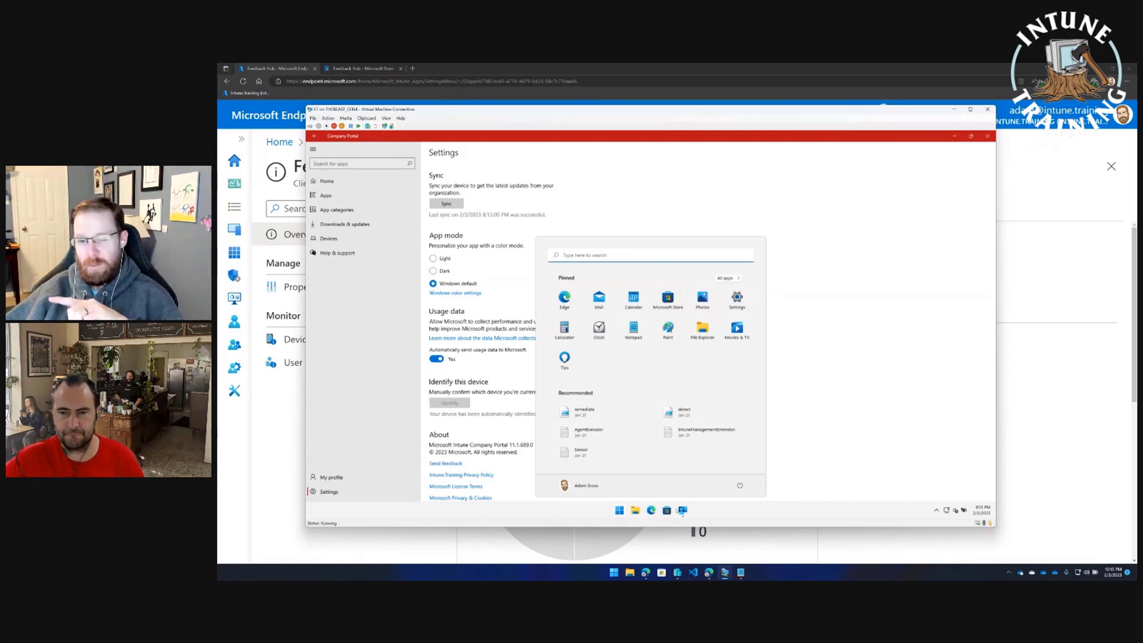
Search 'feedback' and confirm installed apps are only CMTrace, Company Portal and MicrosoftEdgeUpdate
left_click(667, 511)
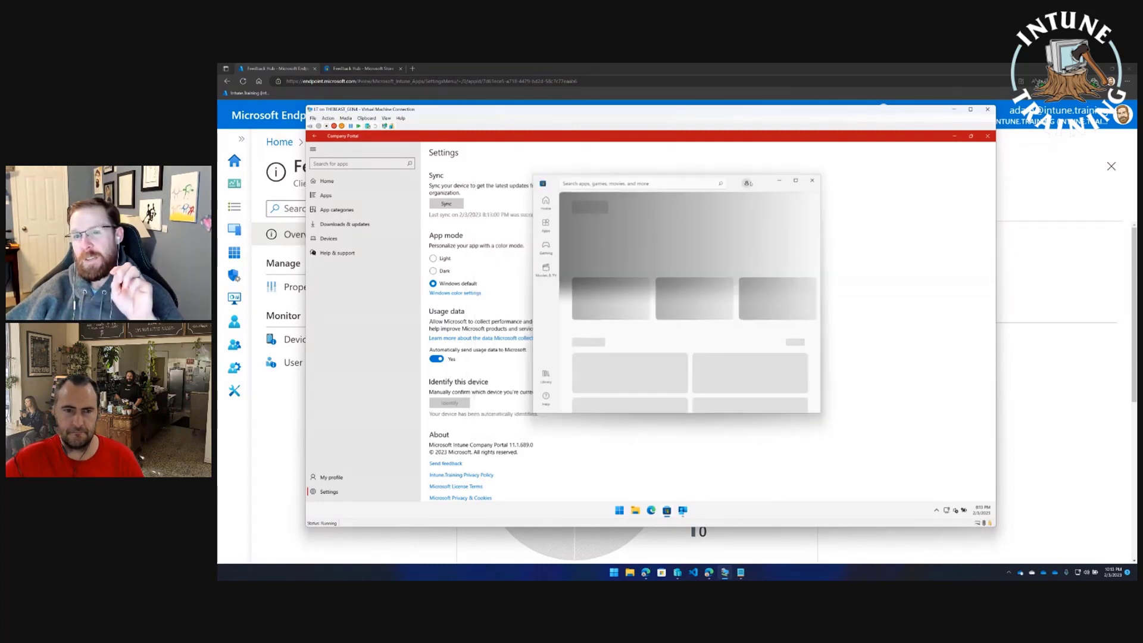
left_click(812, 181)
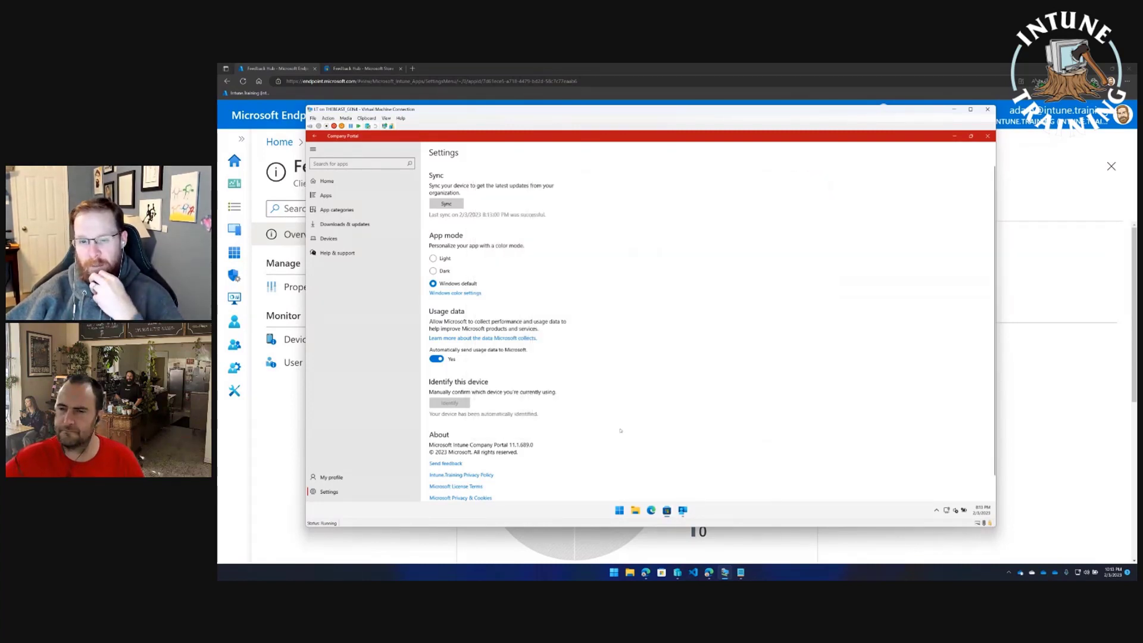
key("super")
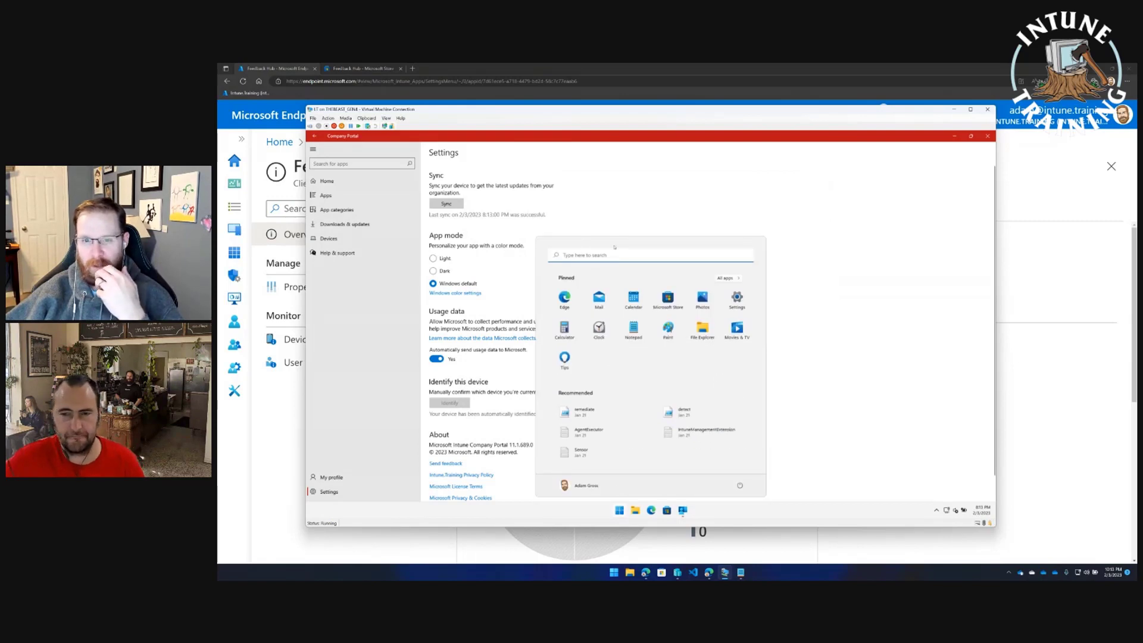
type("feedback")
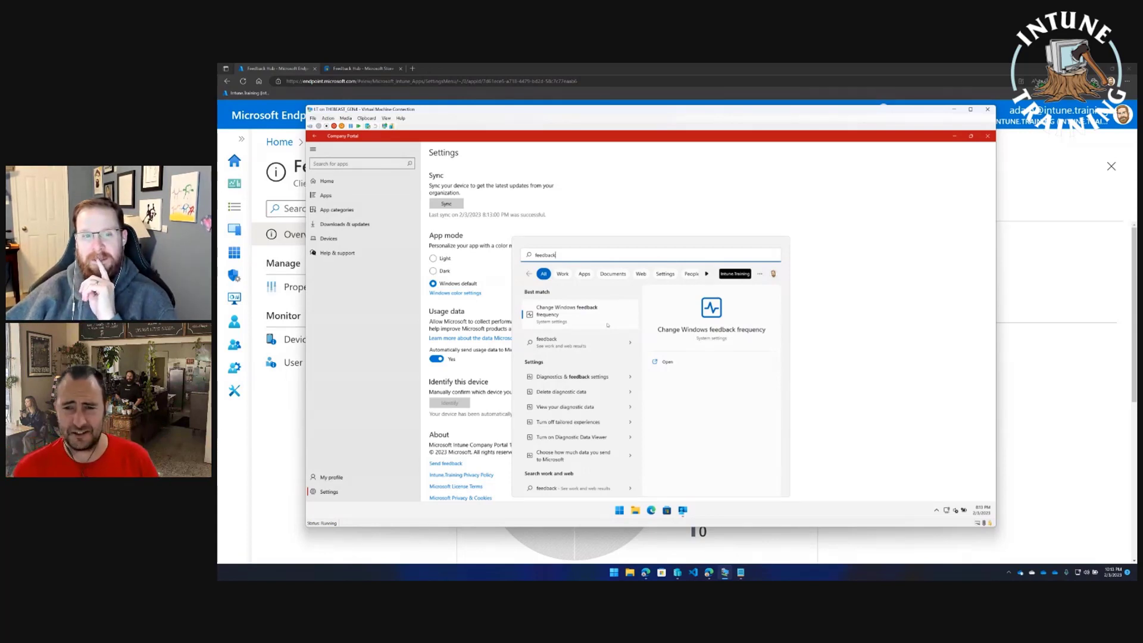
left_click(344, 224)
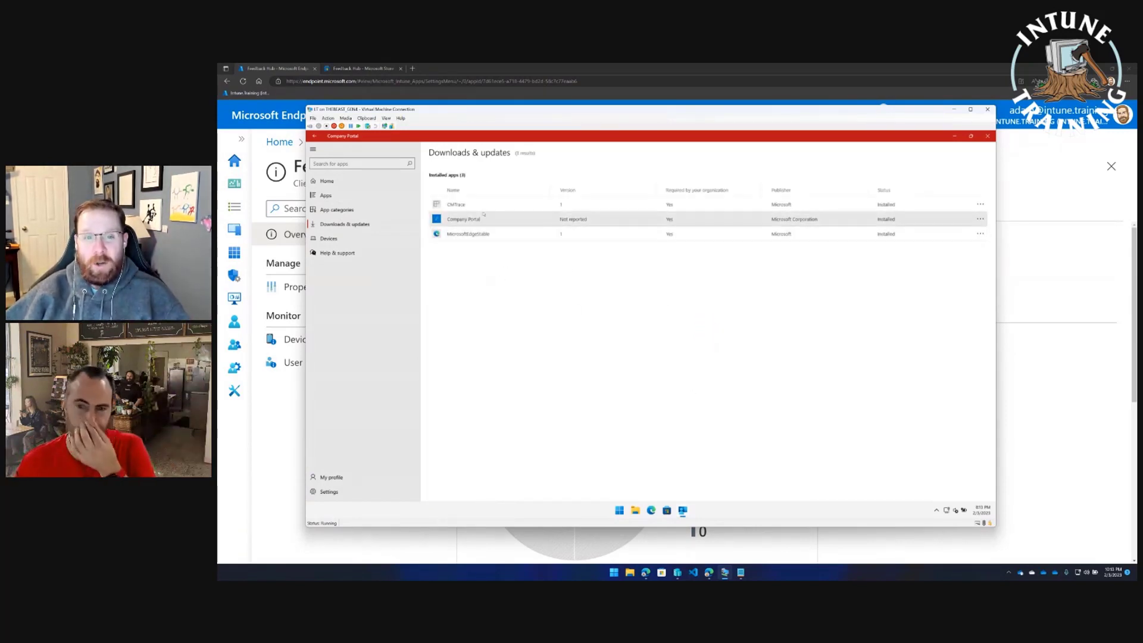
key("alt+Tab")
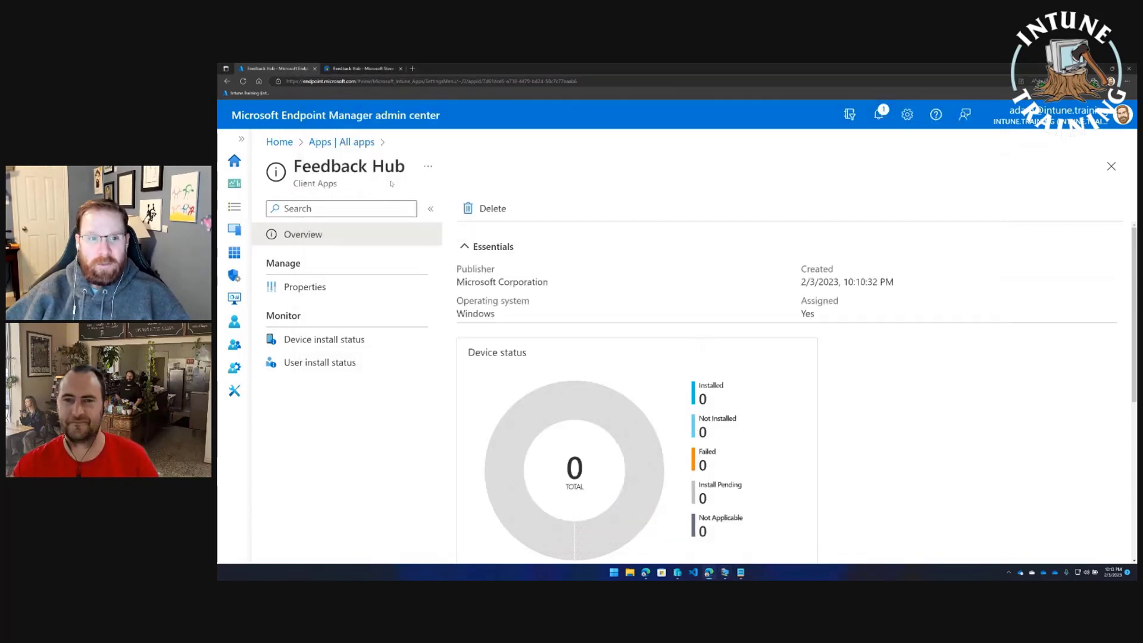
From Apps | All apps, add a Microsoft Store app (new) and search the Store for 'xbox'
left_click(351, 142)
left_click(311, 208)
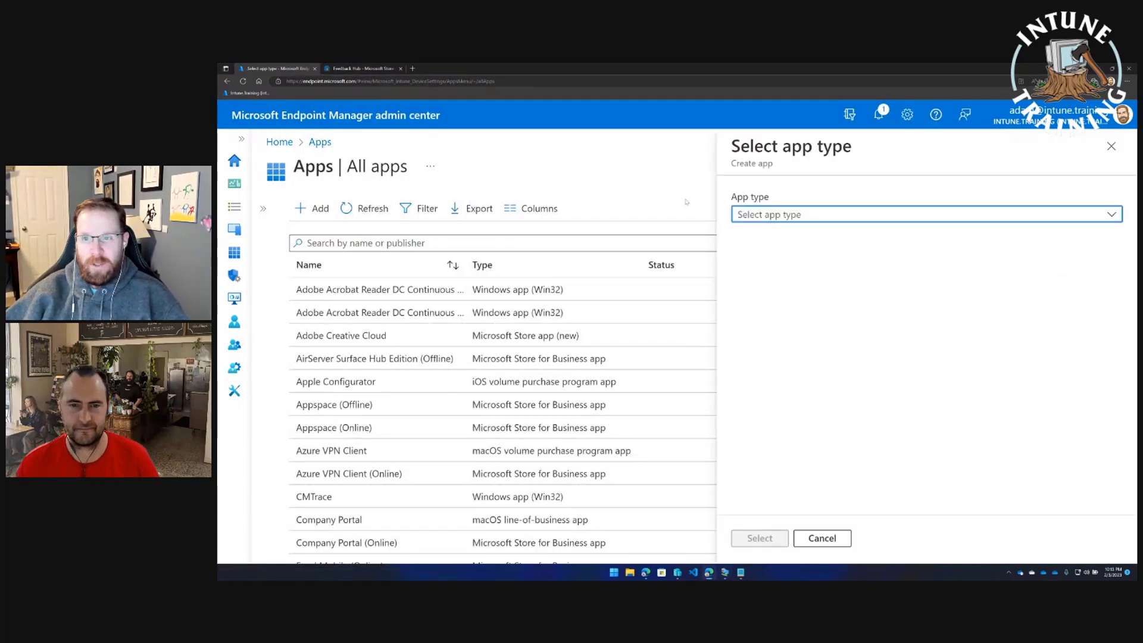
left_click(786, 219)
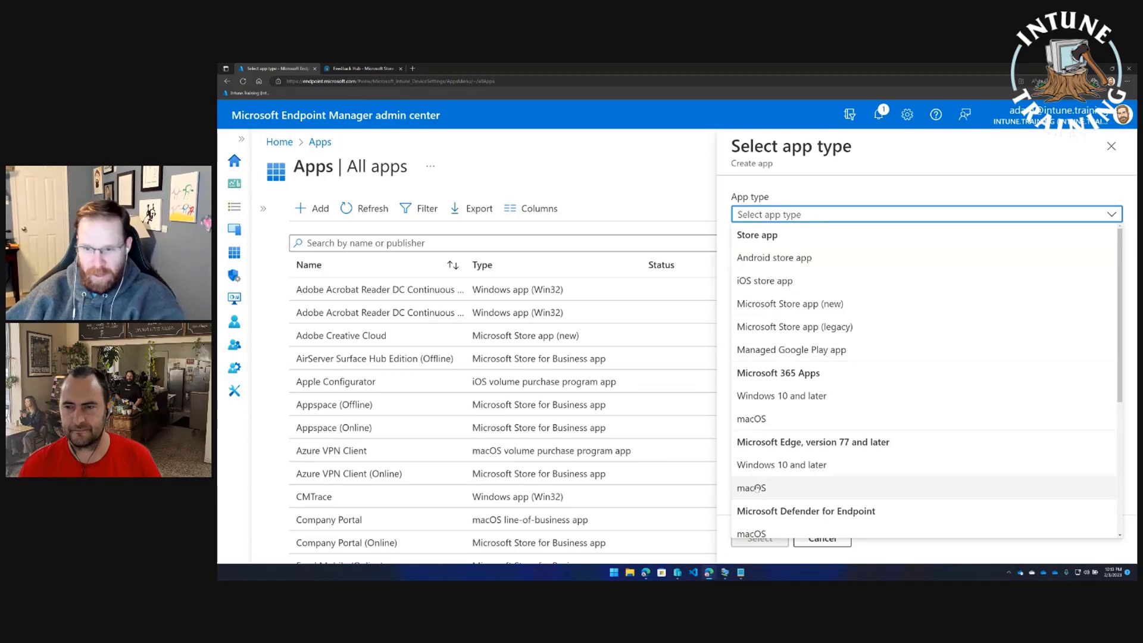
scroll(793, 413, "down", 2)
scroll(793, 413, "down", 3)
scroll(810, 357, "up", 6)
left_click(815, 307)
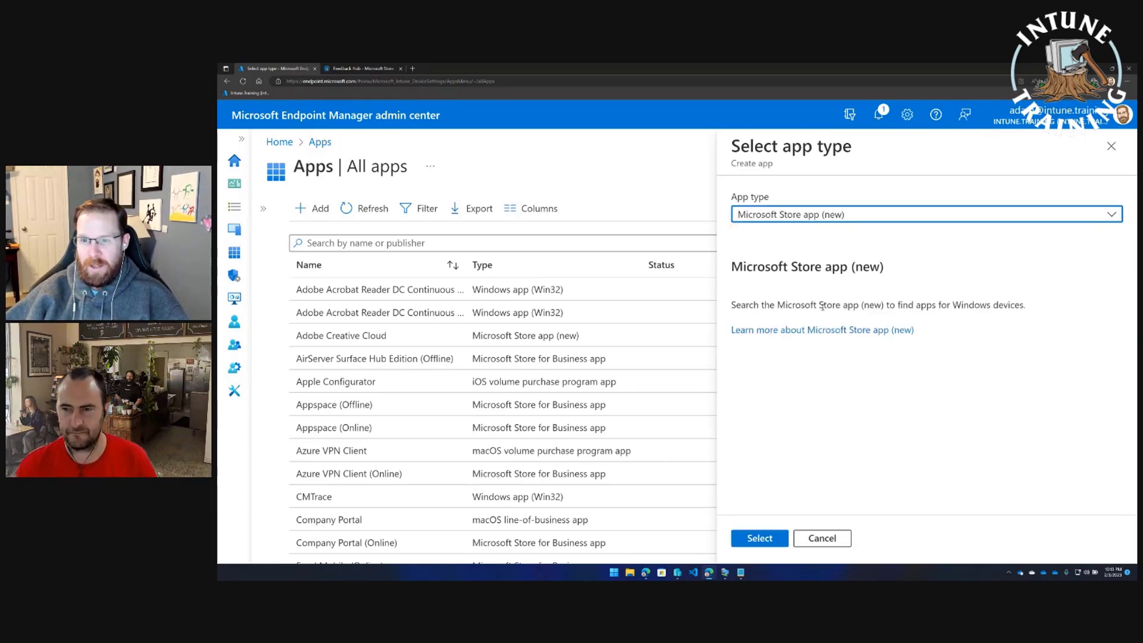
left_click(768, 543)
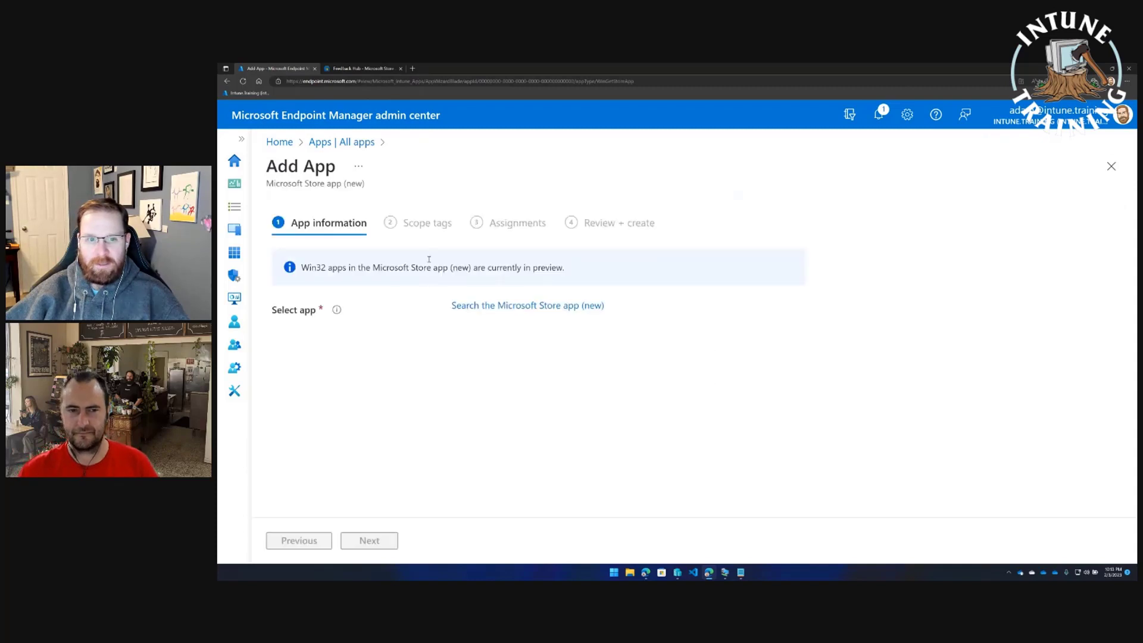
left_click(535, 305)
type("xbox")
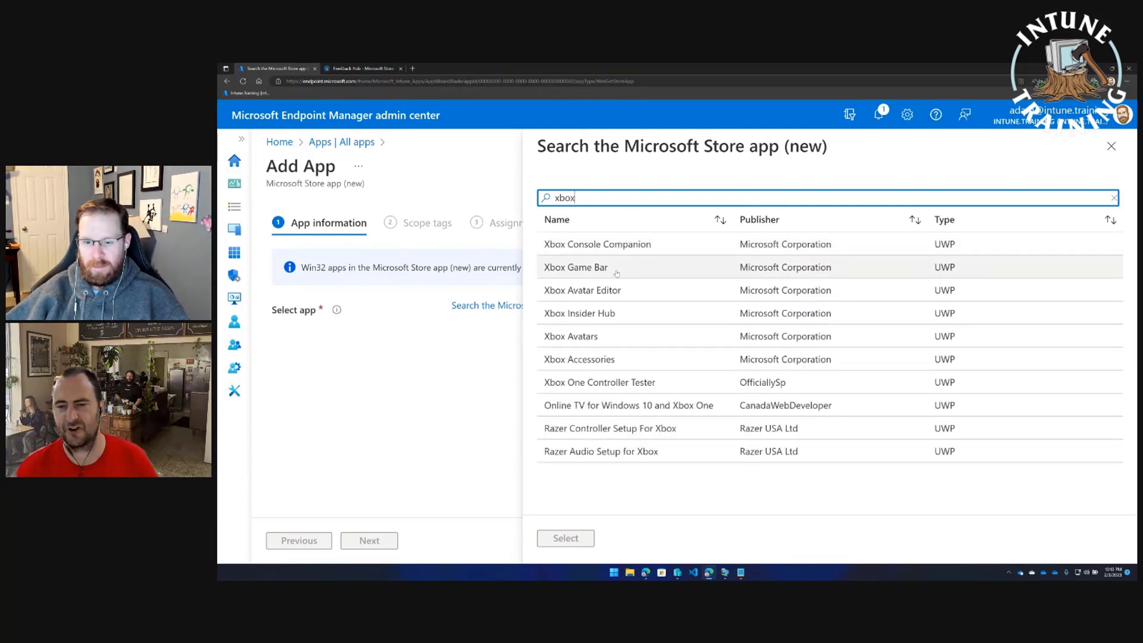
left_click(726, 574)
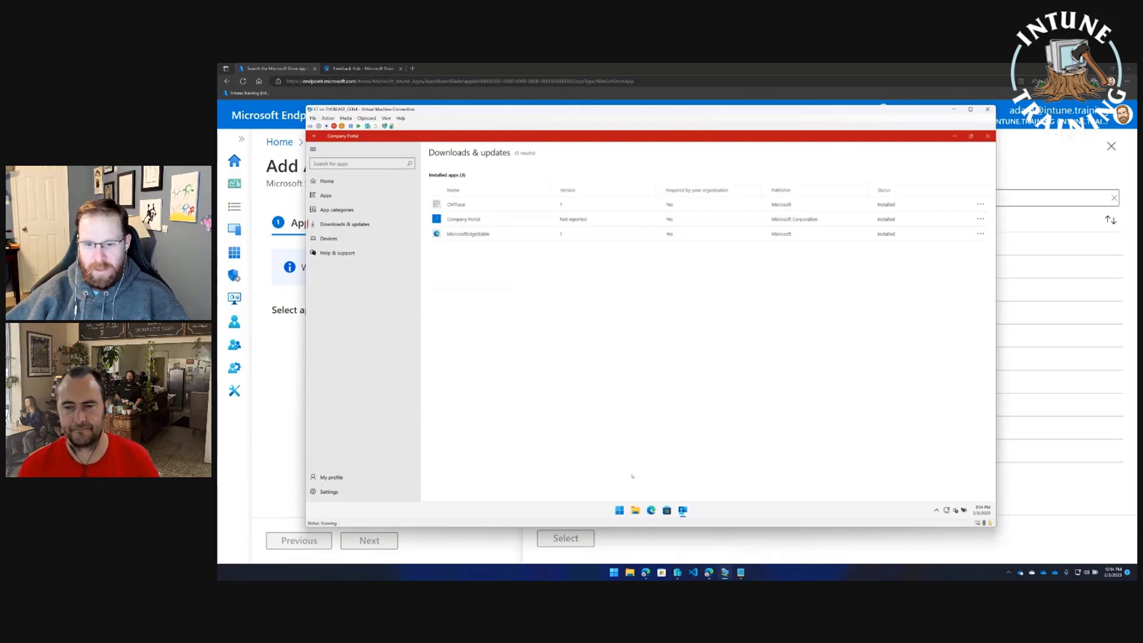
left_click(619, 510)
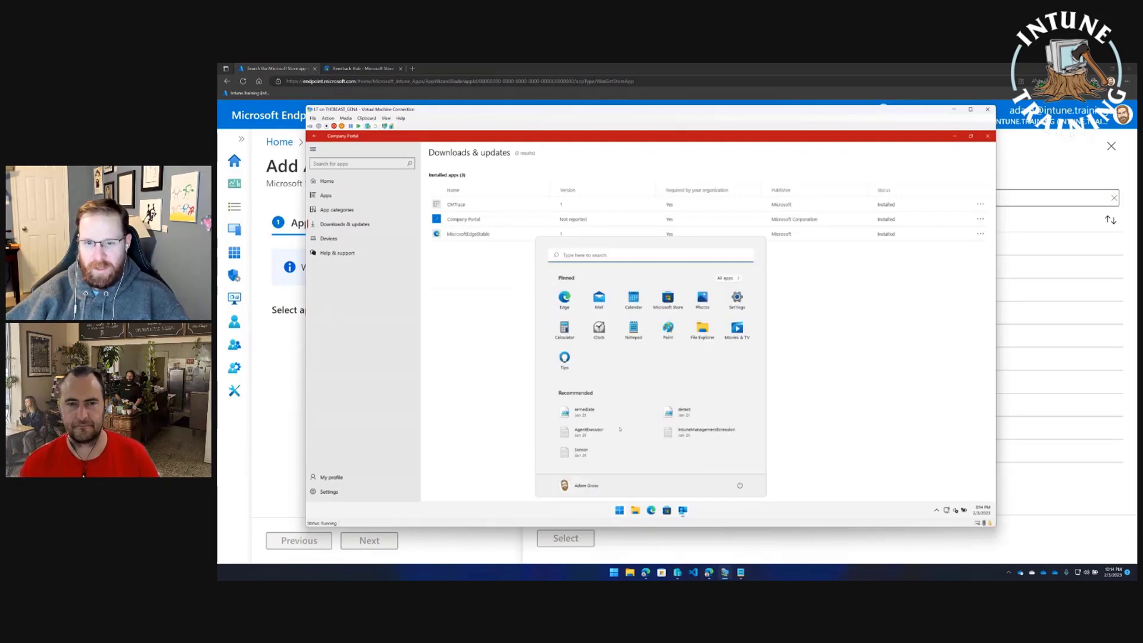
left_click(732, 278)
scroll(649, 384, "down", 10)
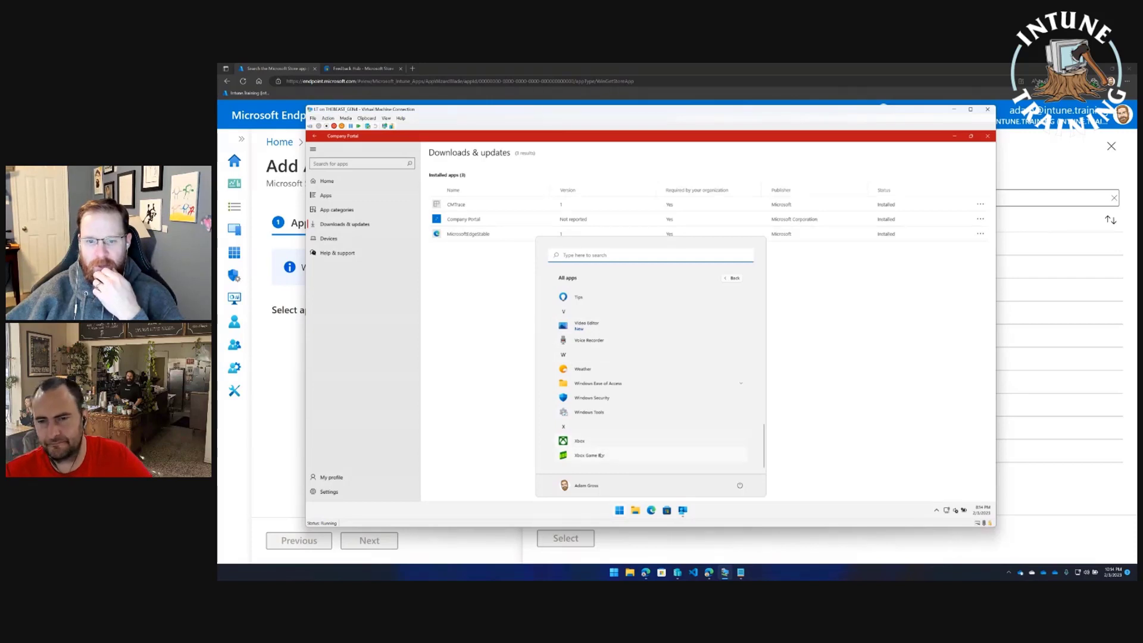
left_click(709, 549)
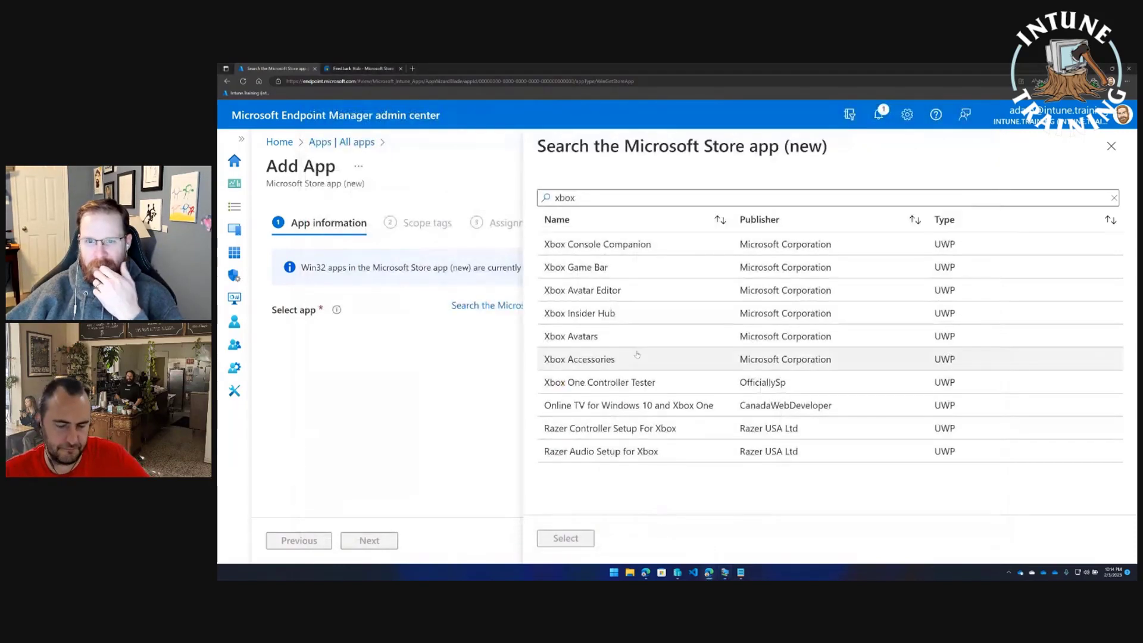
Select Xbox Game Bar from the Store results and accept its app information
left_click(612, 271)
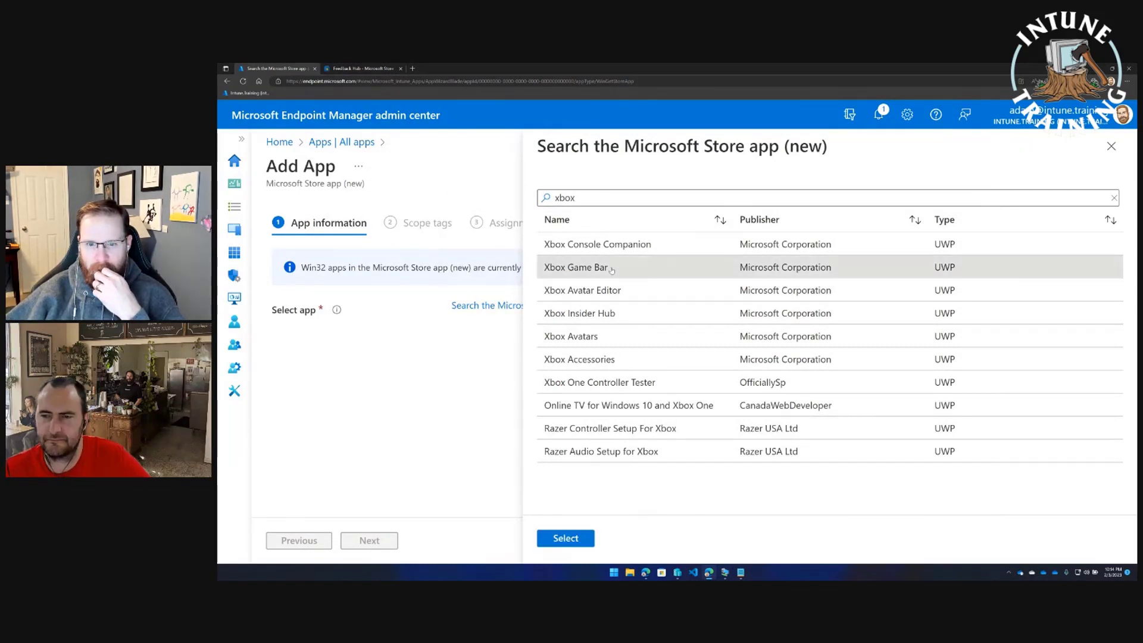
left_click(573, 539)
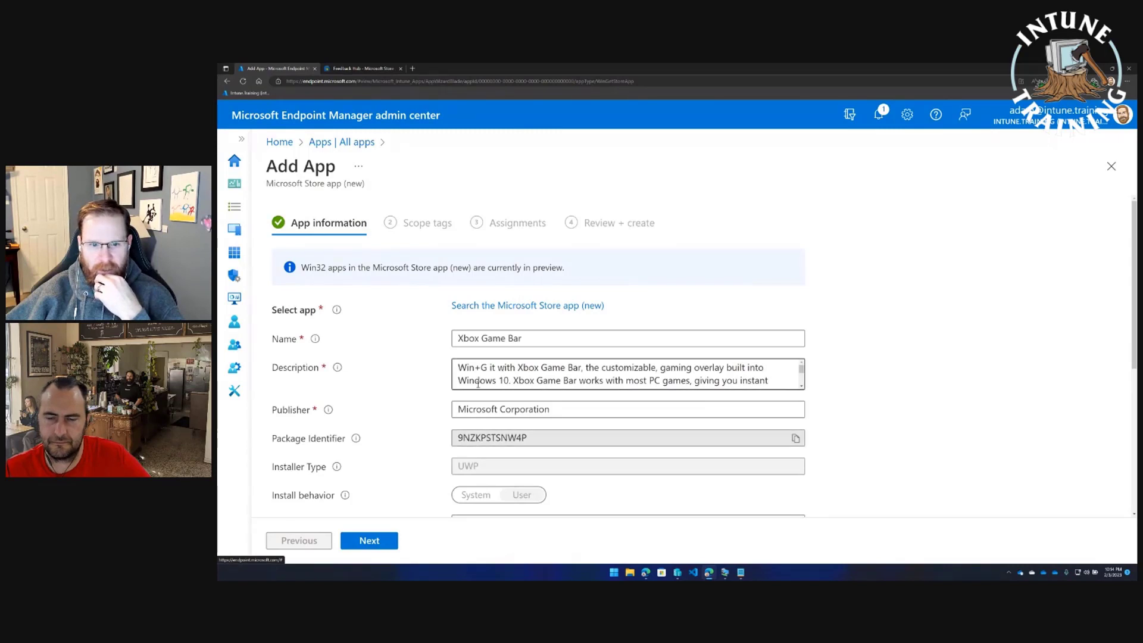
scroll(491, 468, "down", 5)
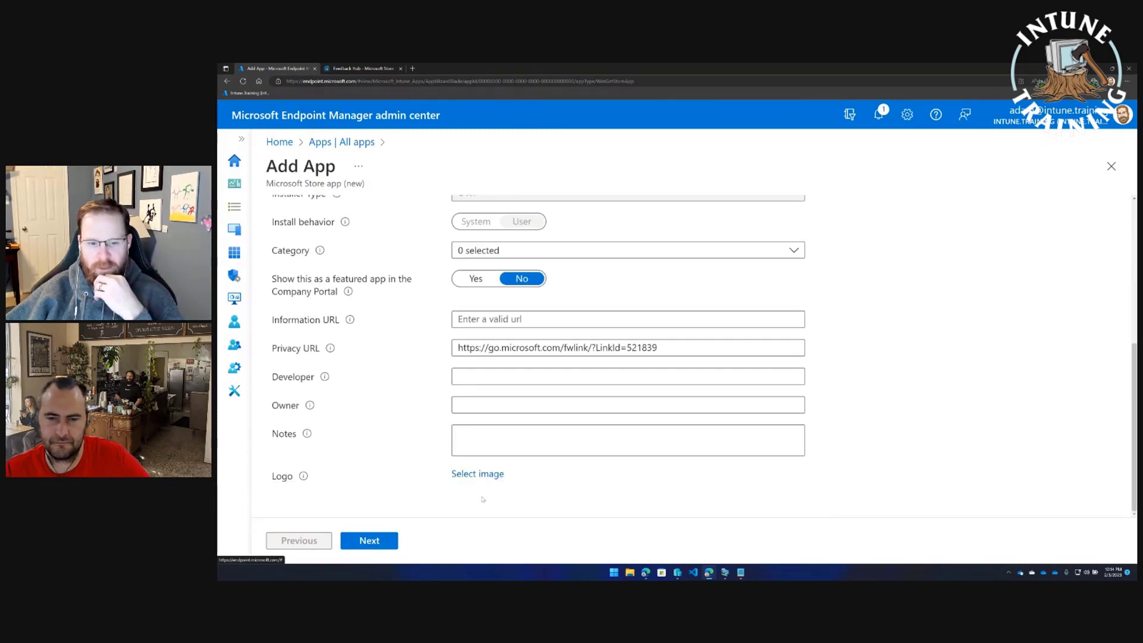
left_click(382, 540)
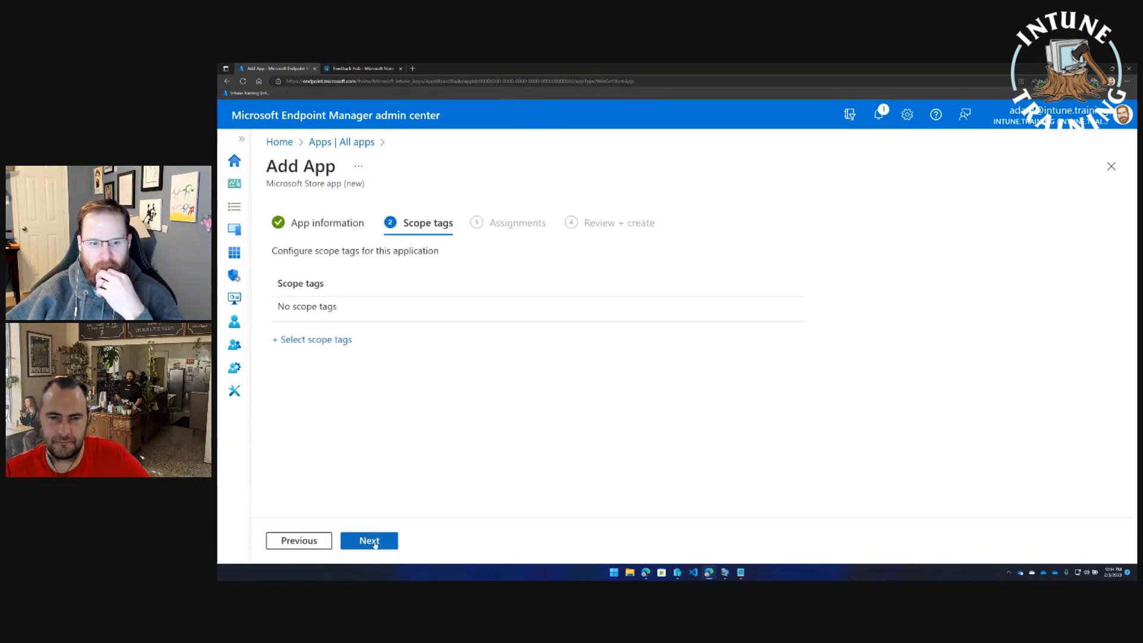
Assign Uninstall to all devices and create the Xbox Game Bar app
left_click(375, 542)
scroll(456, 489, "down", 3)
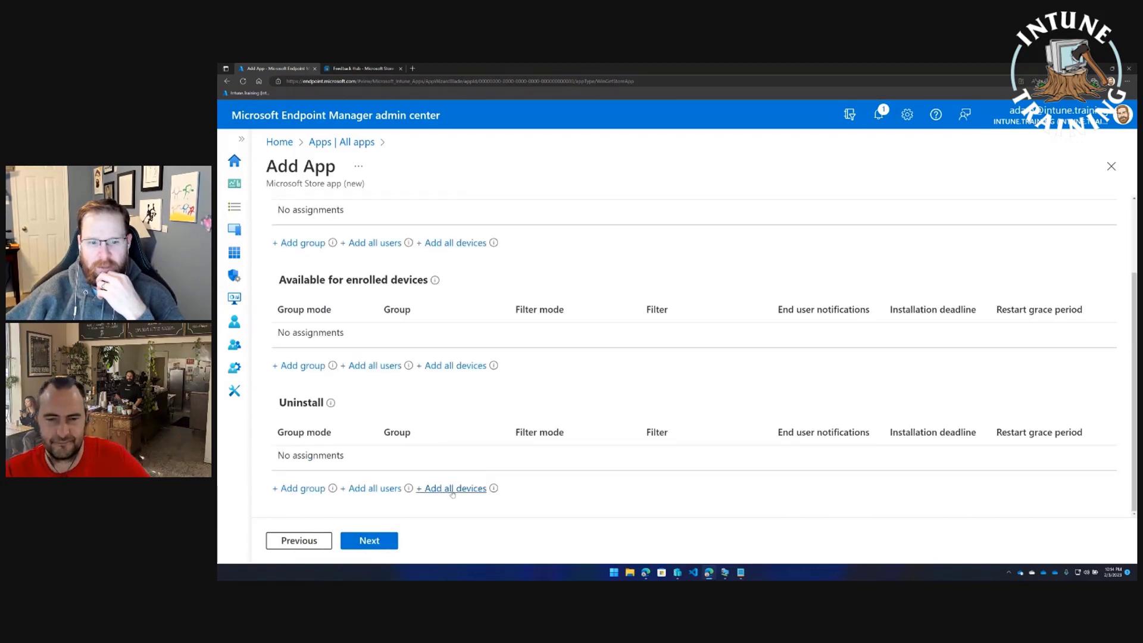
left_click(454, 488)
left_click(369, 541)
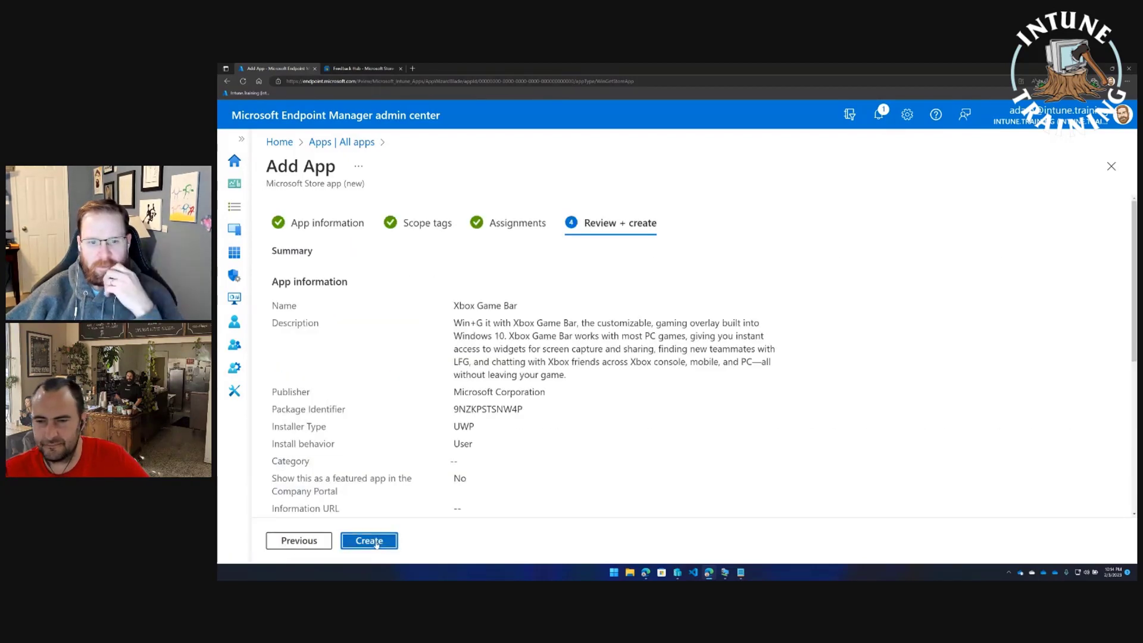
left_click(369, 541)
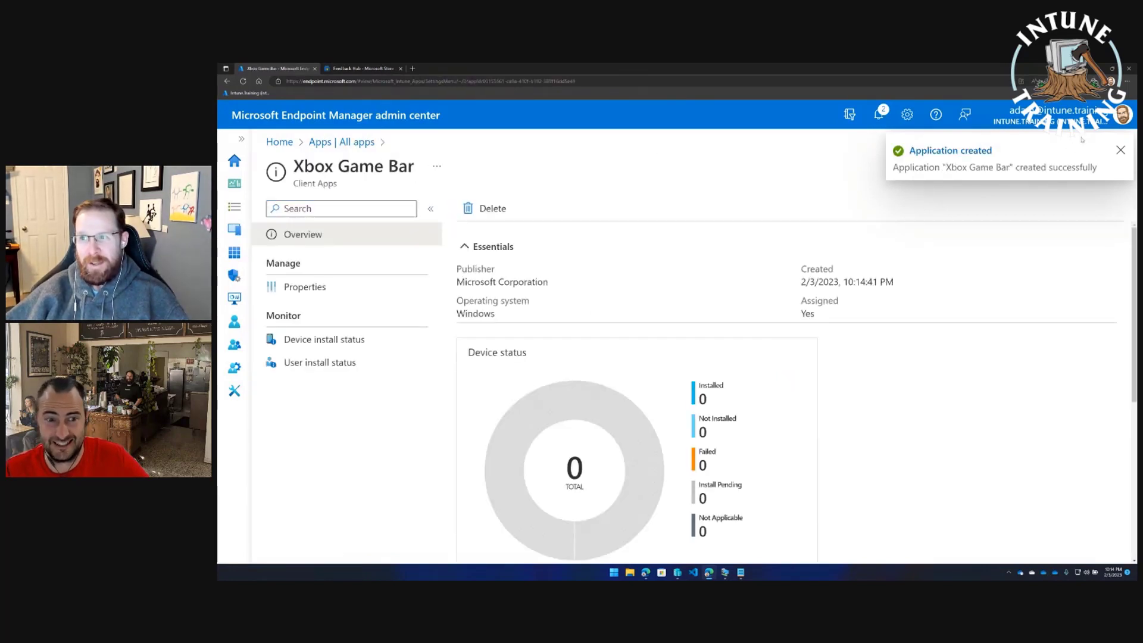
Dismiss the Application created toast and go back via the Apps | All apps breadcrumb
left_click(1122, 151)
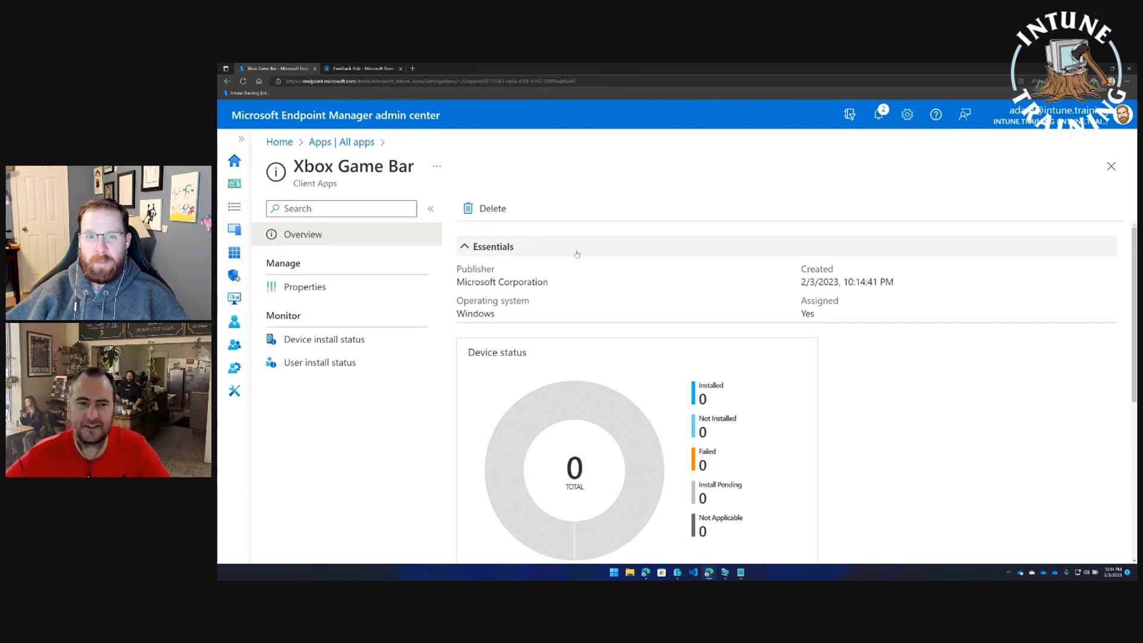
left_click(354, 143)
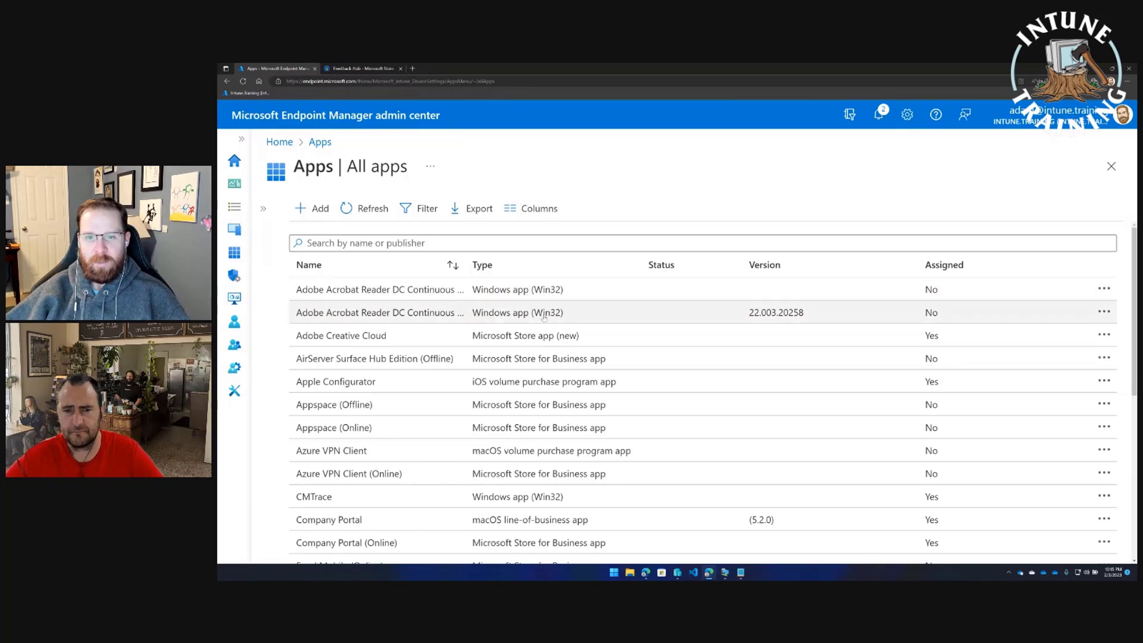
scroll(573, 404, "down", 4)
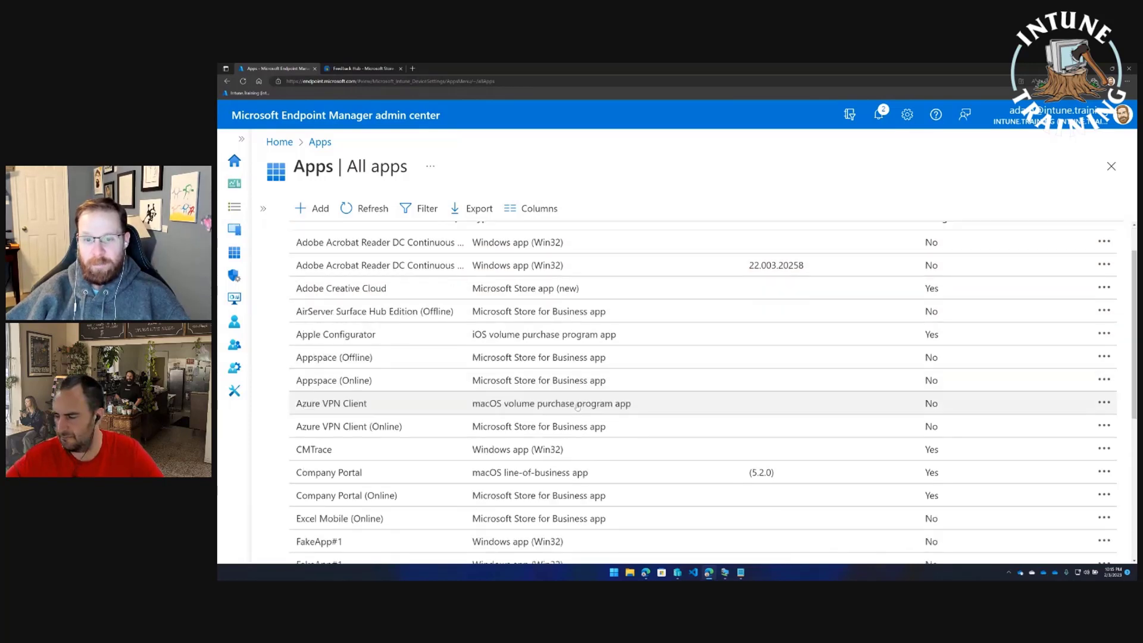
scroll(576, 430, "up", 5)
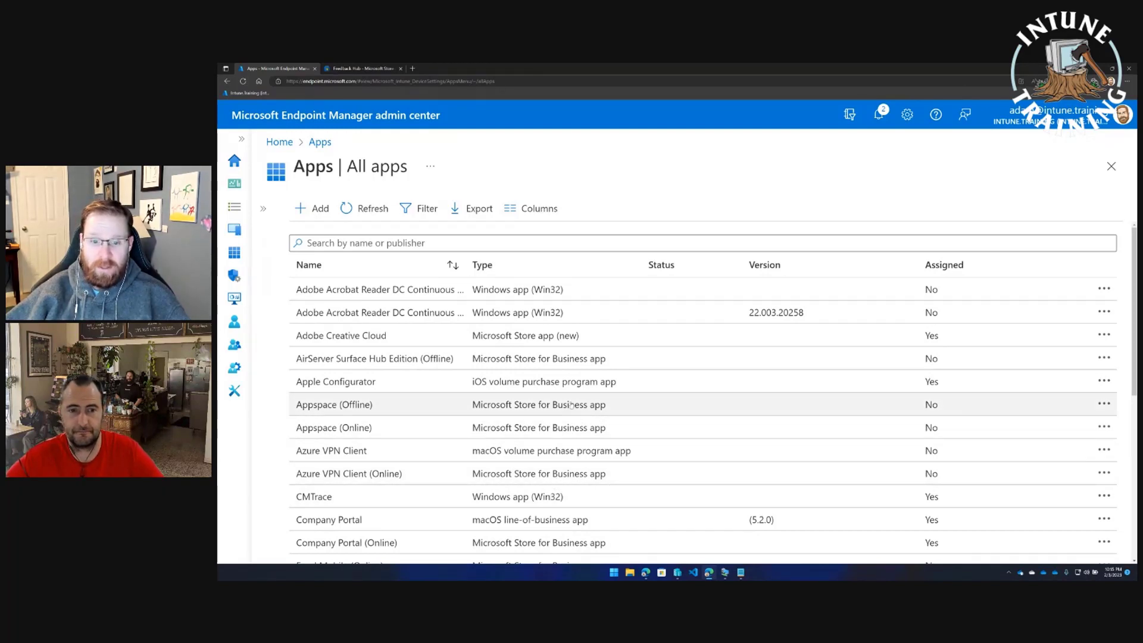
left_click_drag(629, 409, 476, 406)
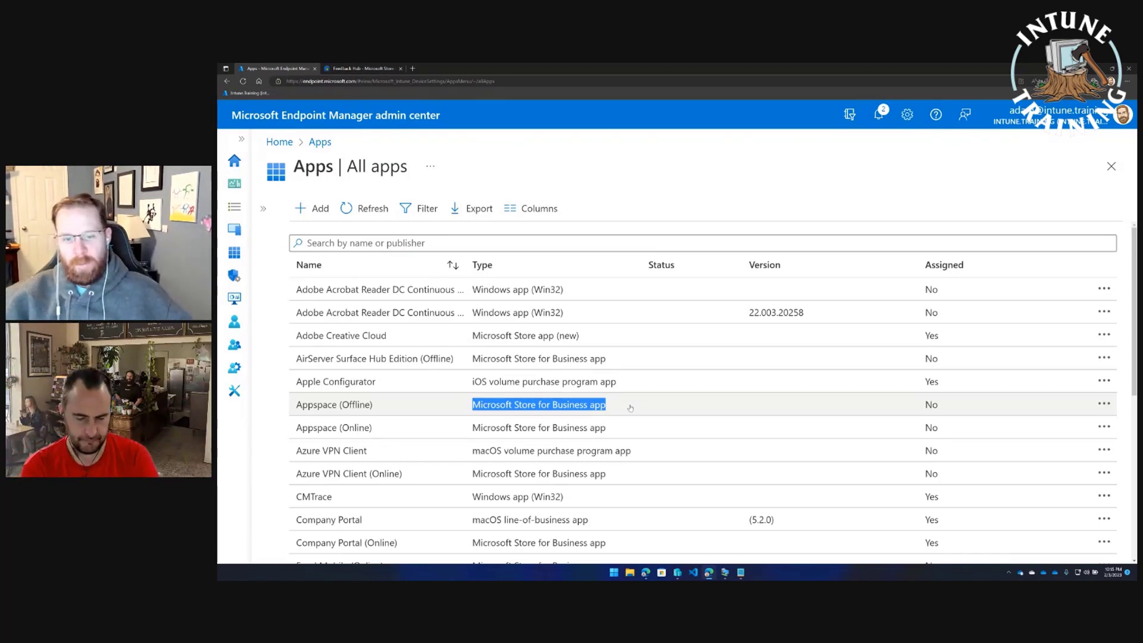
scroll(722, 400, "down", 1)
scroll(722, 400, "up", 1)
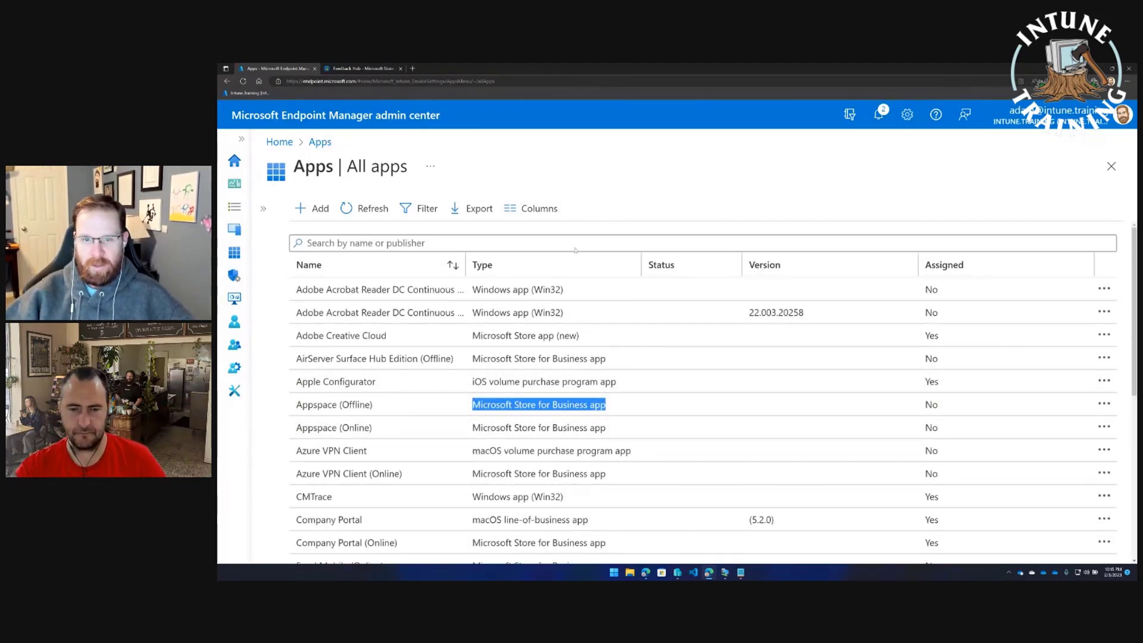